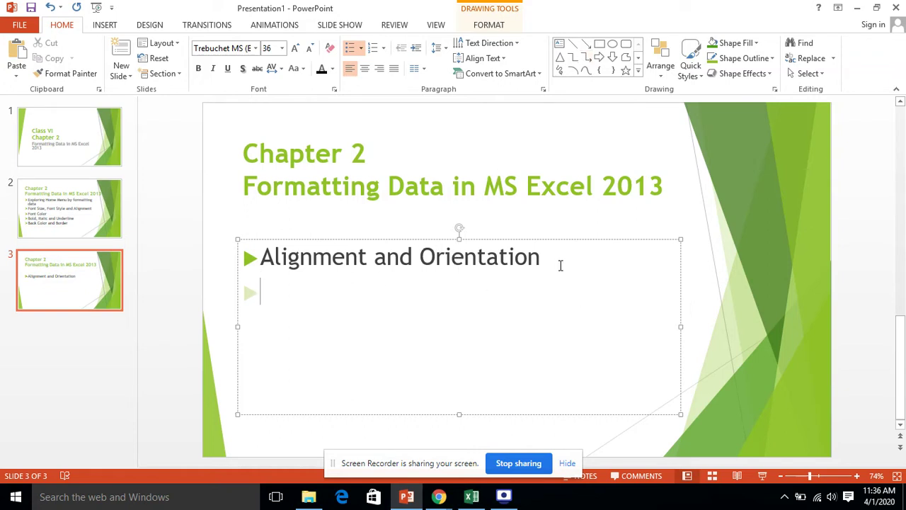
- Remove the empty bullet below "Alignment and Orientation" on the slide and switch to the open Excel workbook
key(BackSpace)
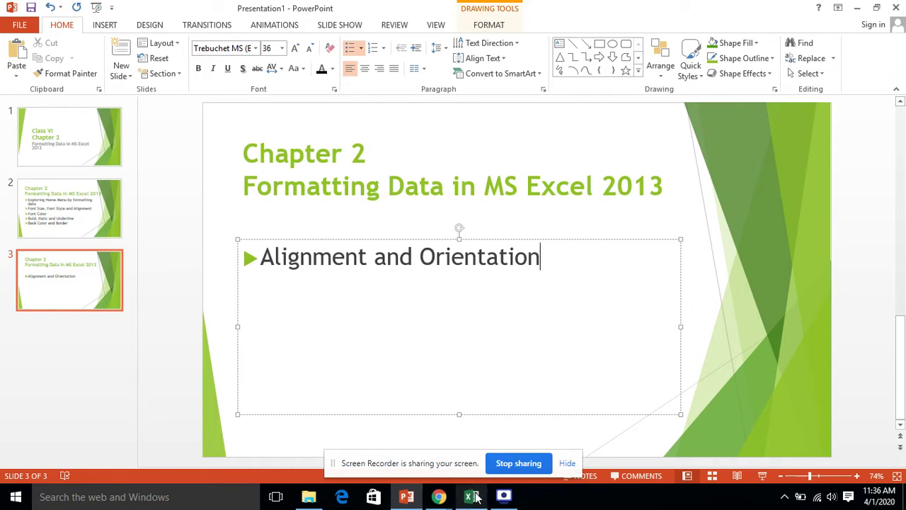
mouse_move(476, 498)
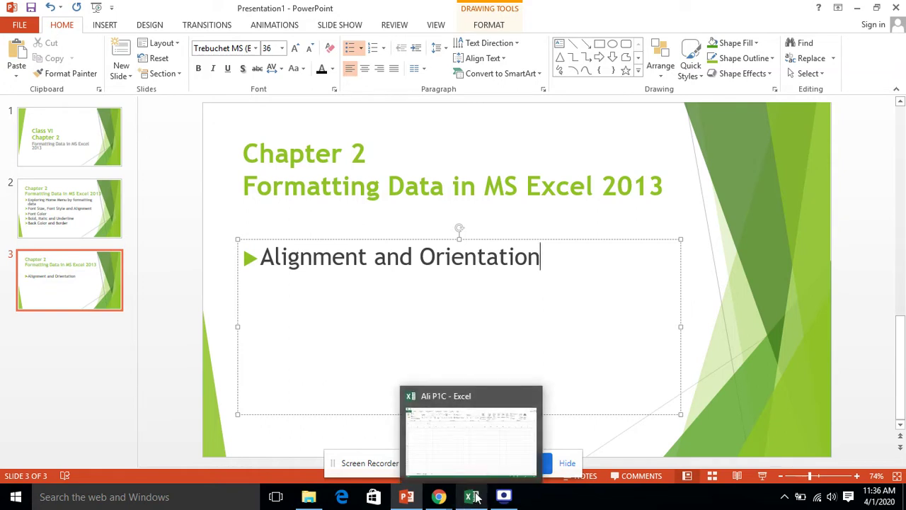
click(472, 497)
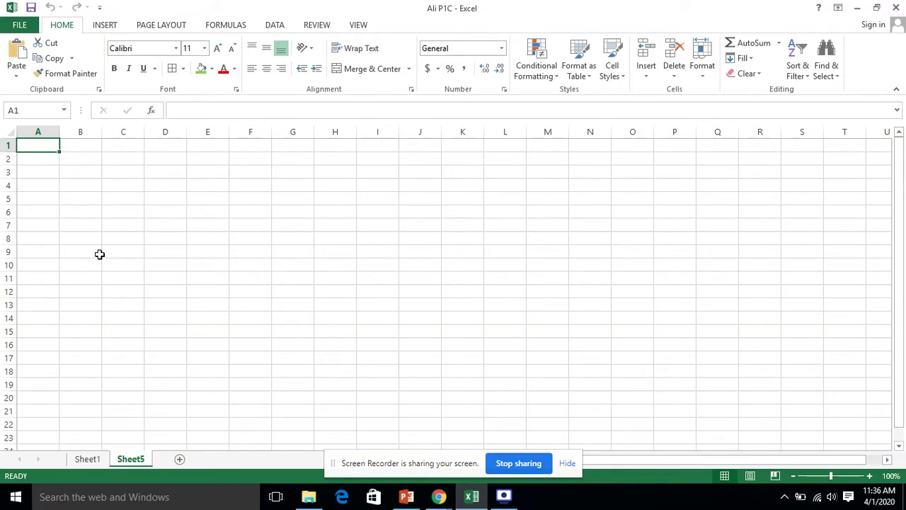
- Enter the words Good, Better and Best in cells A1, B1 and C1 of Sheet5
ctrl+scroll(100, 246, up, 7)
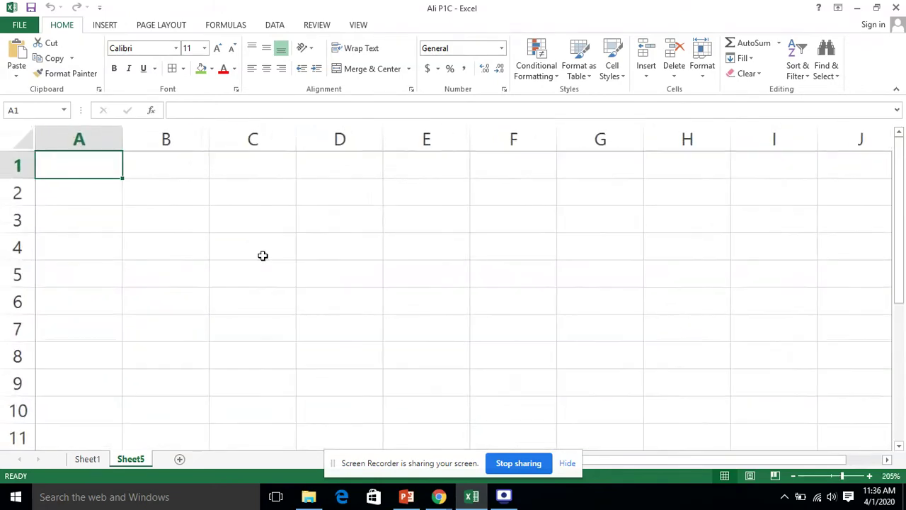
click(333, 274)
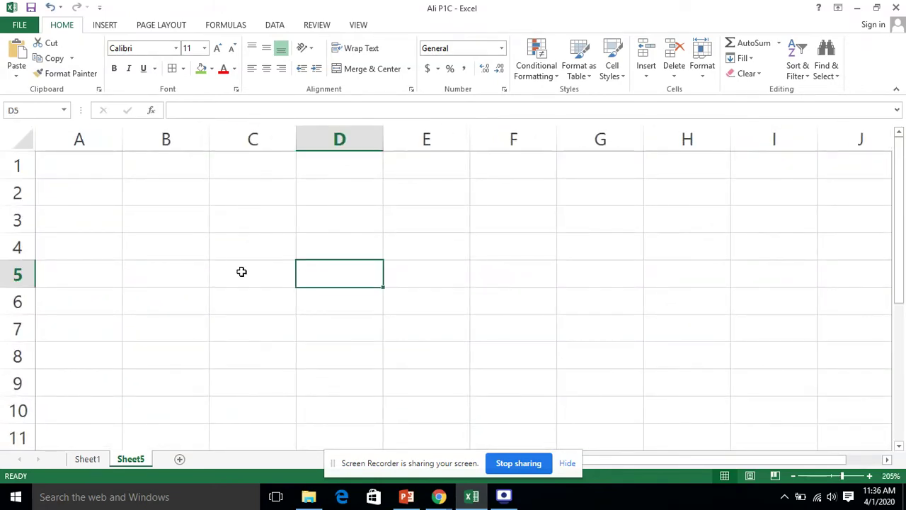
click(235, 320)
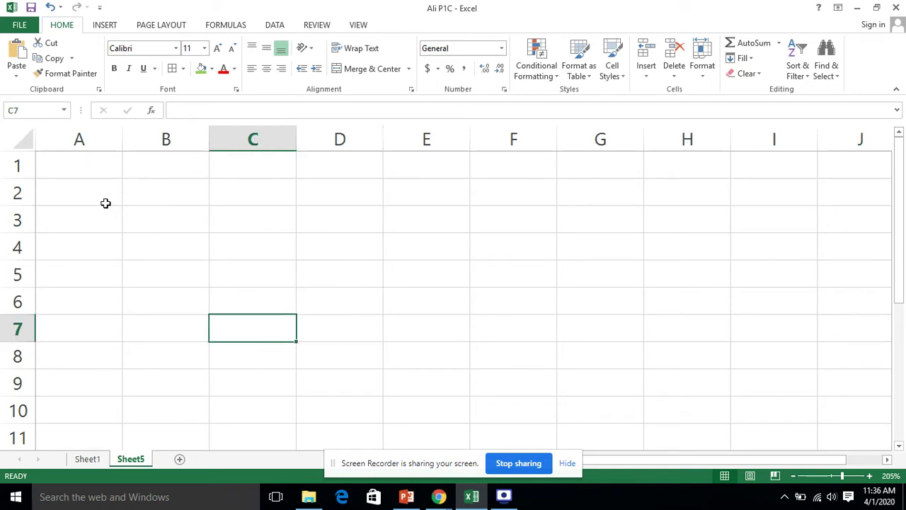
click(98, 170)
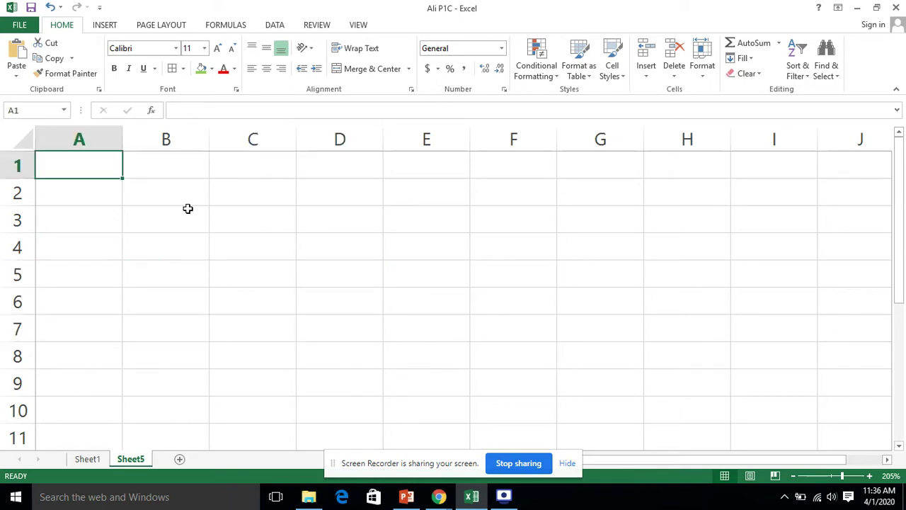
text(Good)
key(Tab)
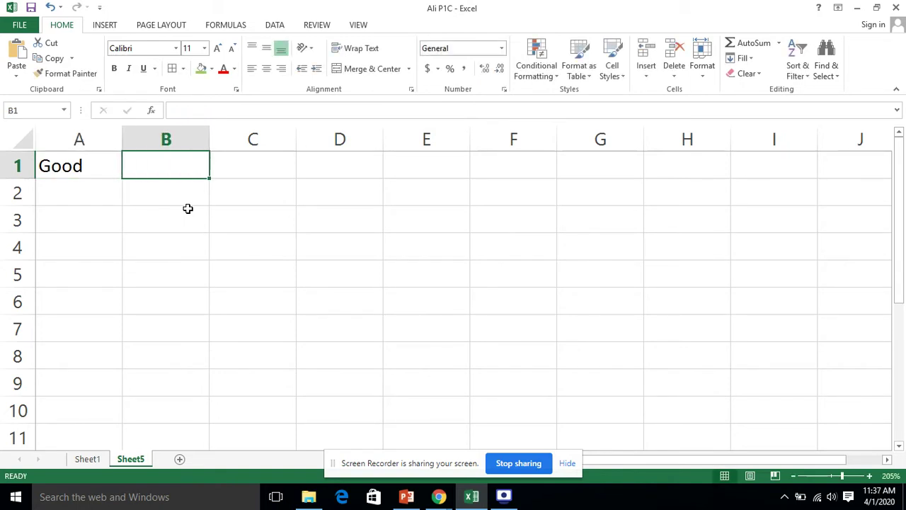
text(Better)
key(Tab)
text(Best)
click(301, 223)
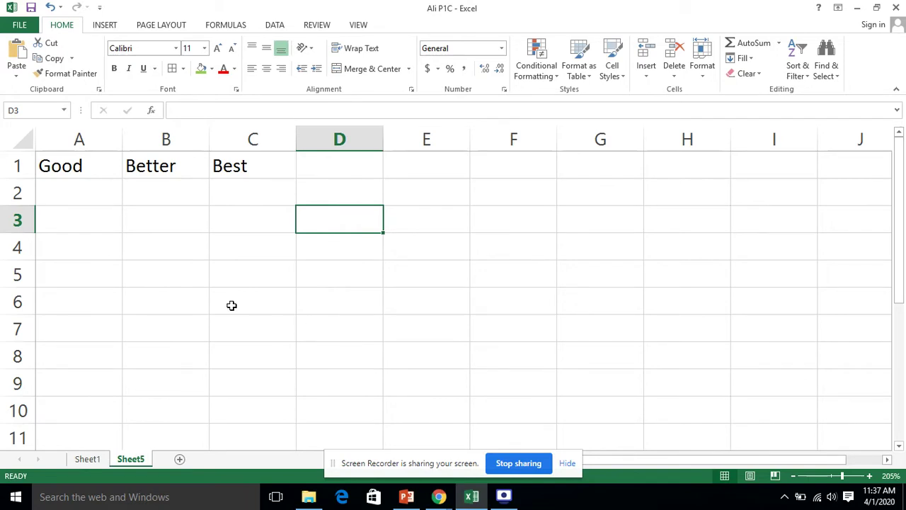
click(529, 271)
- Increase the height of row 1 to about twice that of the other rows
click(90, 165)
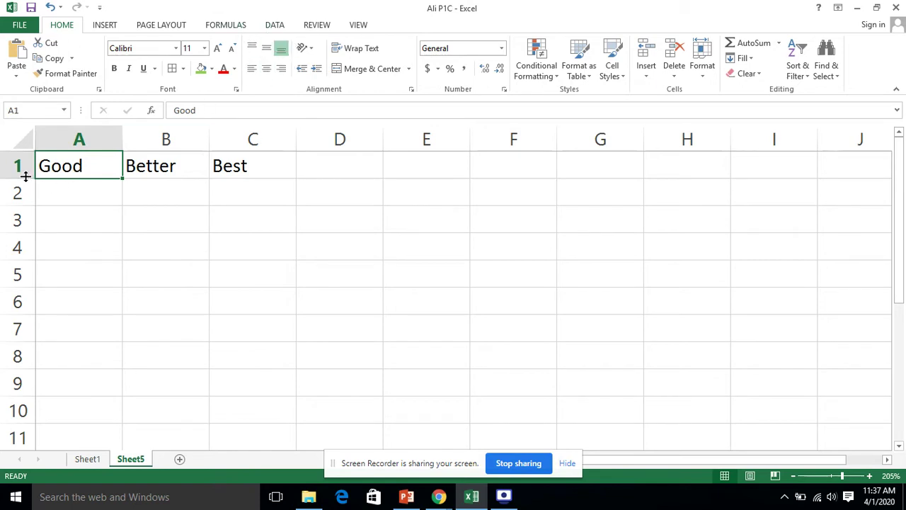
drag(25, 177, 26, 201)
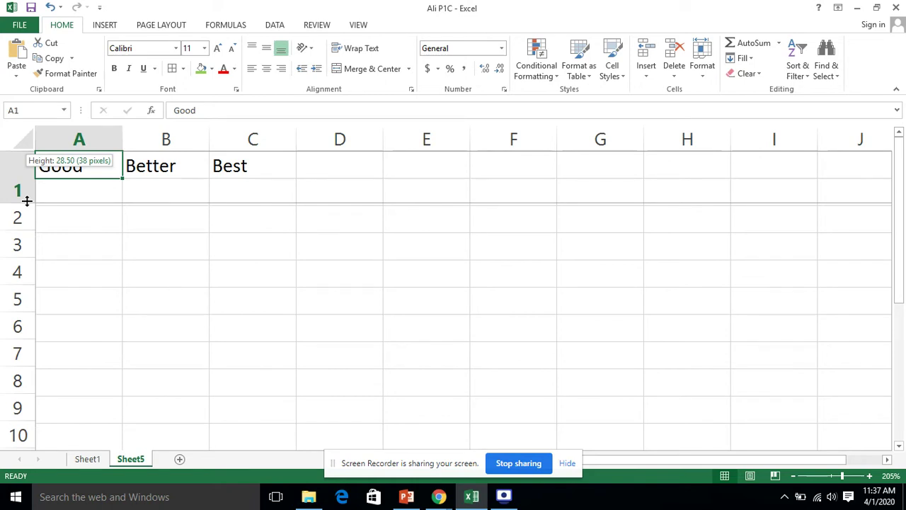
drag(27, 201, 27, 204)
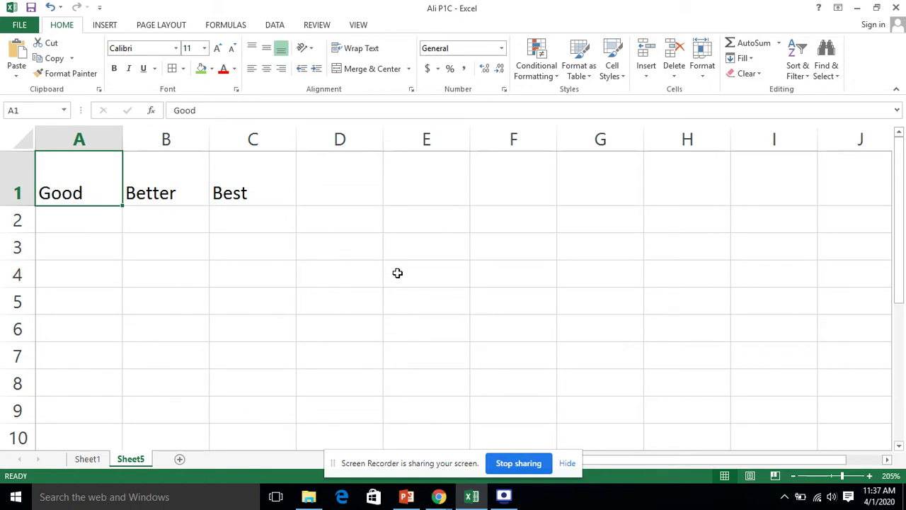
click(89, 273)
click(91, 194)
click(149, 270)
click(83, 184)
click(138, 186)
click(146, 266)
drag(93, 178, 229, 182)
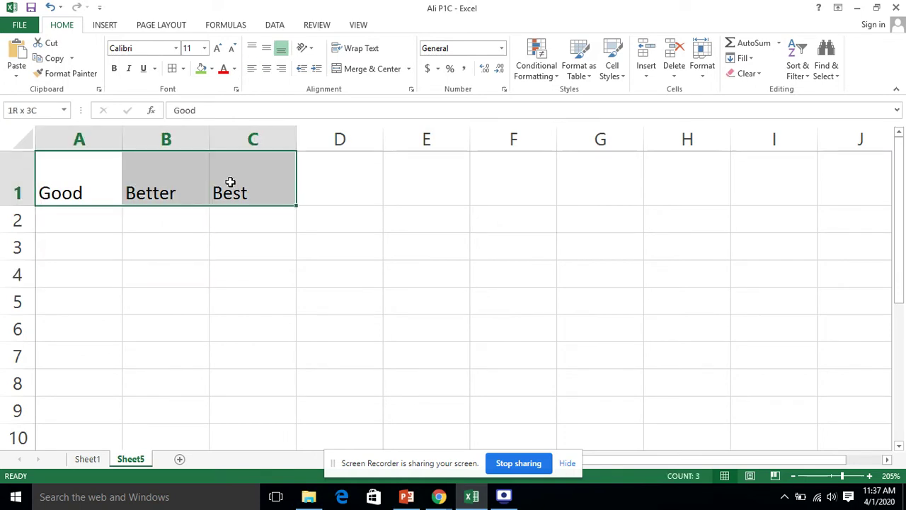
click(194, 271)
- Center the word Good horizontally in cell A1
click(98, 200)
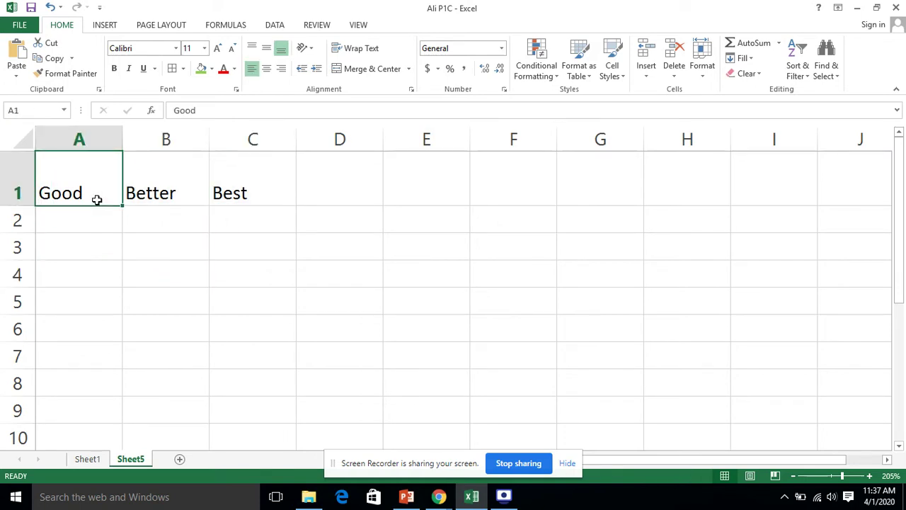
click(269, 70)
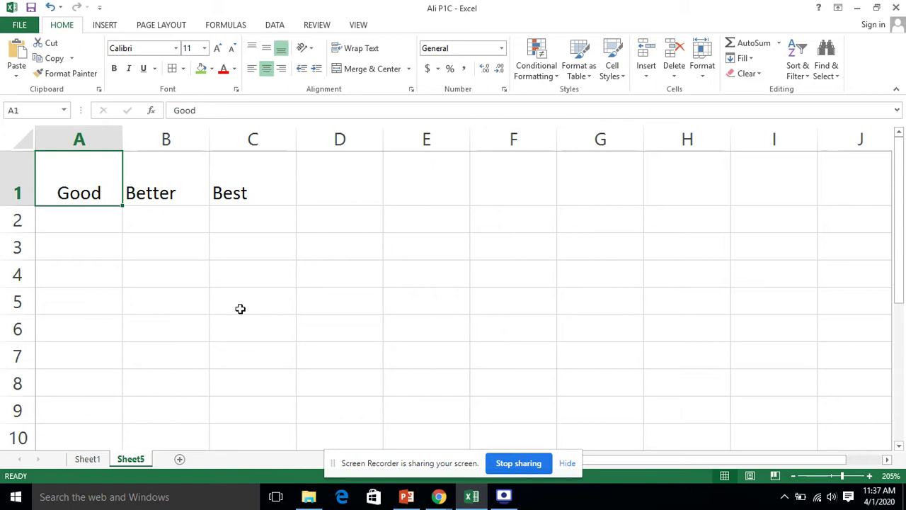
click(182, 269)
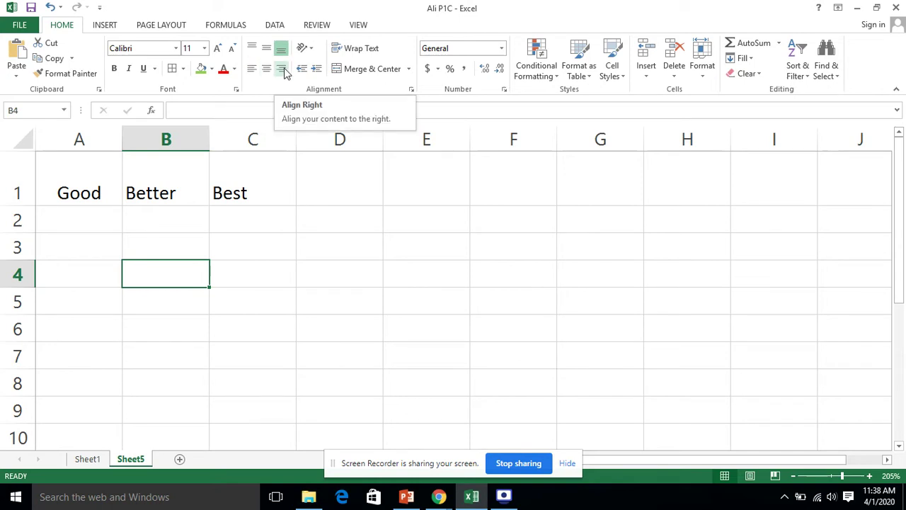
click(116, 307)
click(111, 320)
- Left-align the word Good in cell A1 and center the word Better horizontally in cell B1
click(71, 192)
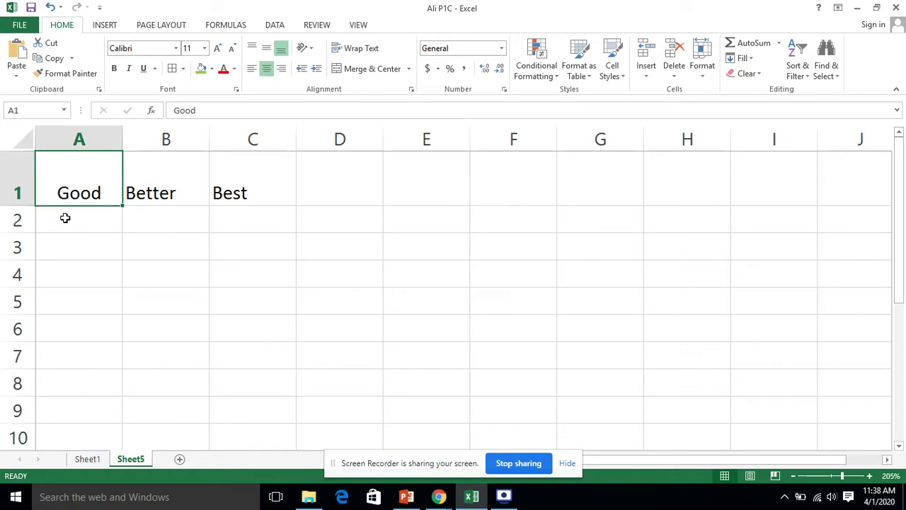
click(252, 68)
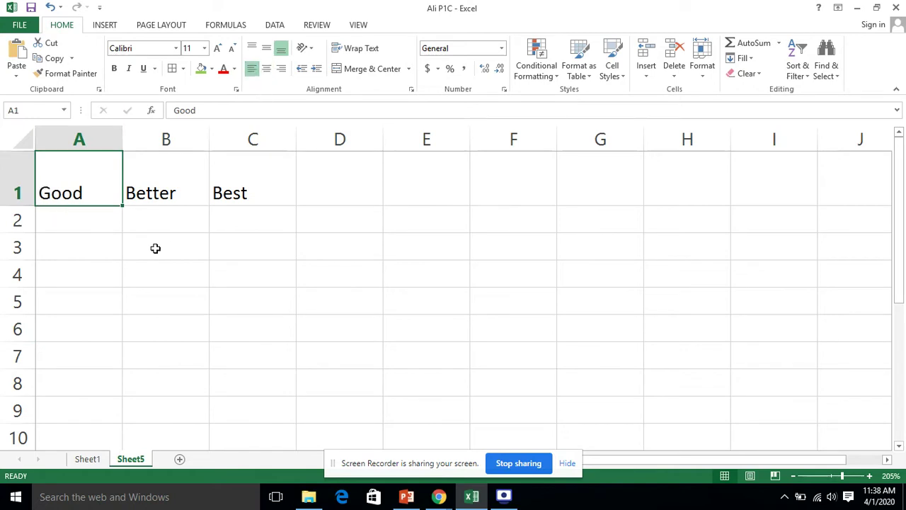
click(152, 192)
click(266, 69)
click(255, 354)
- Right-align the word Best in cell C1
click(248, 196)
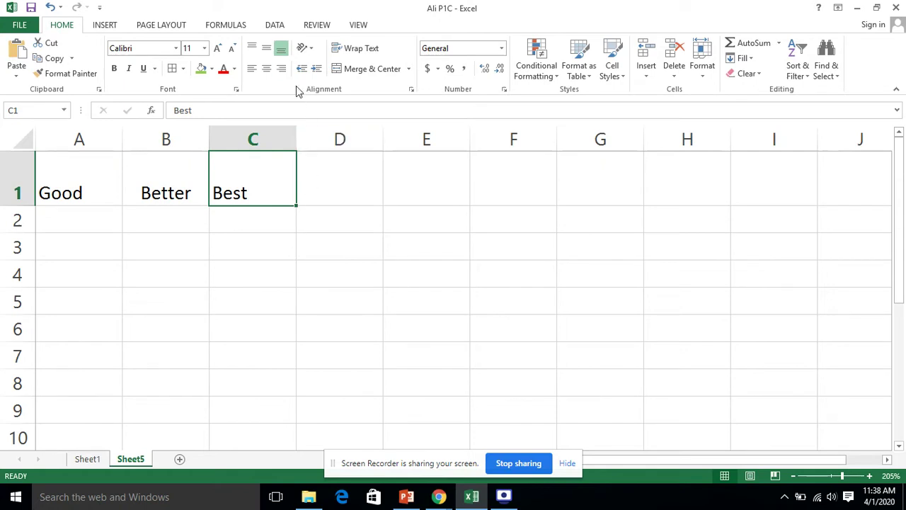
click(281, 69)
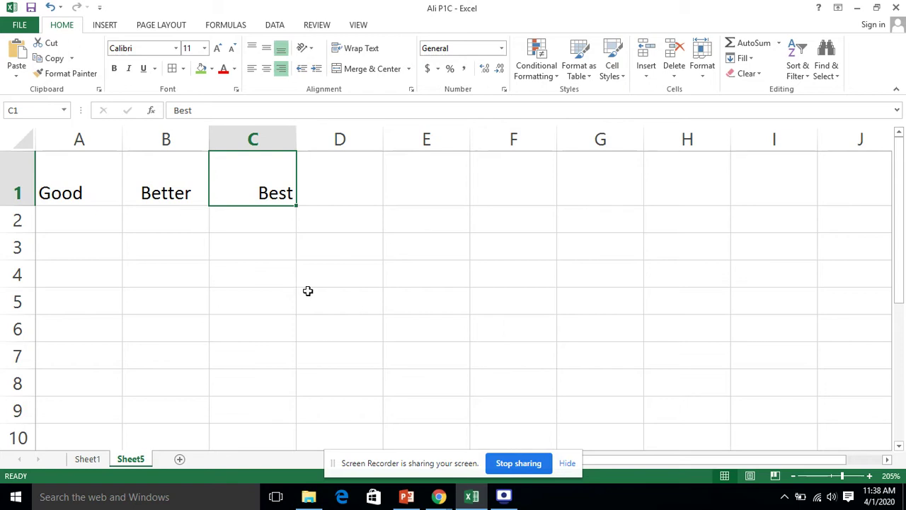
click(221, 282)
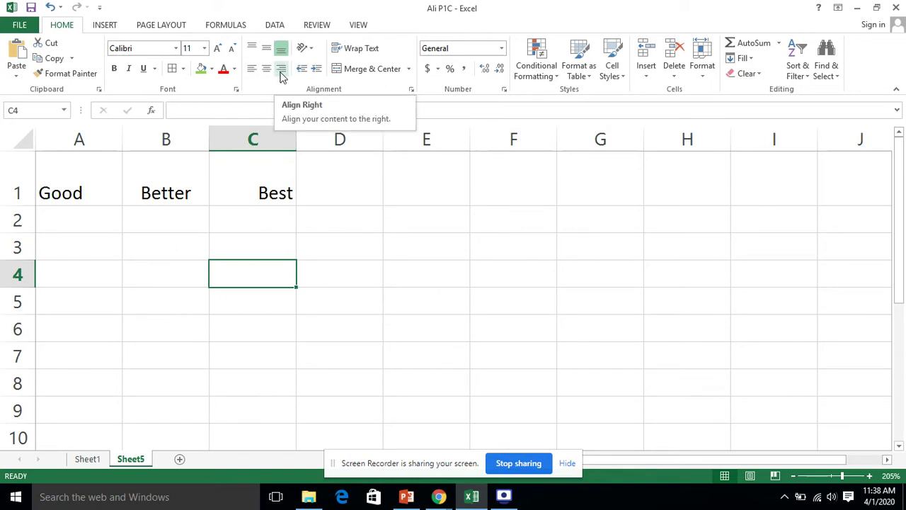
click(345, 297)
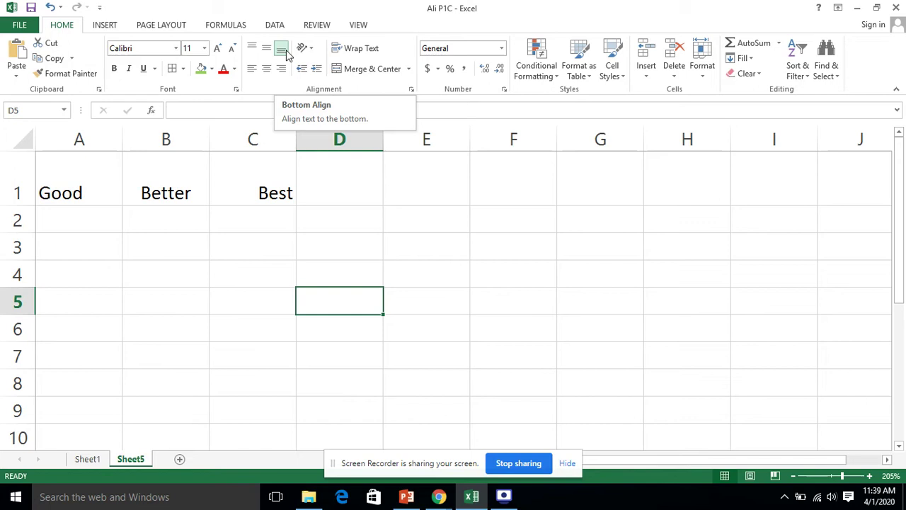
click(192, 239)
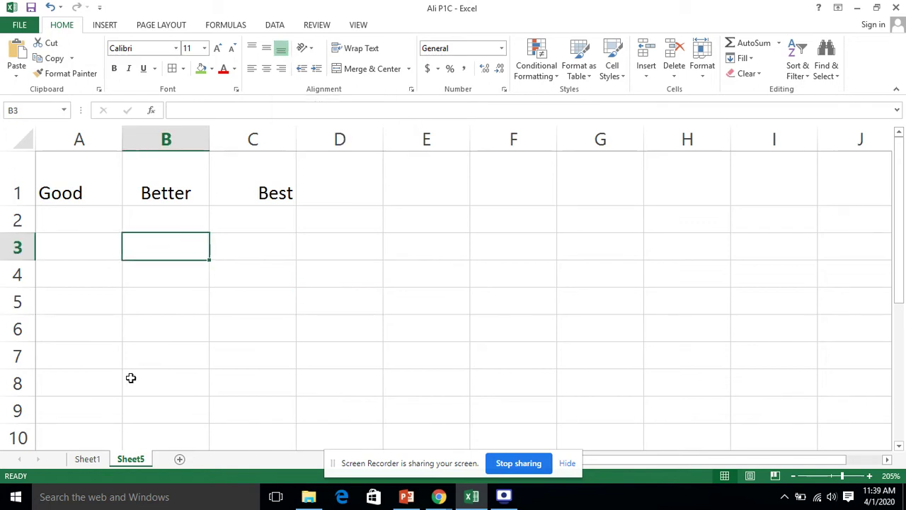
click(206, 327)
click(267, 291)
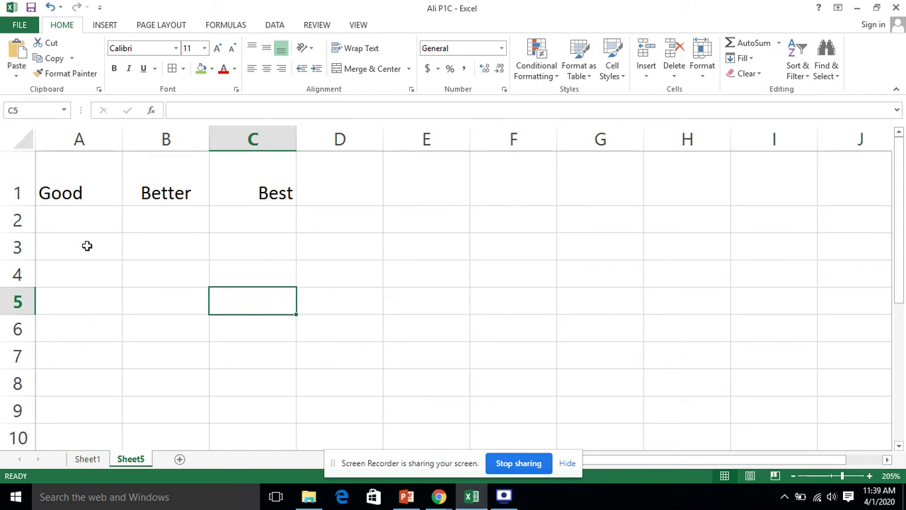
- Align the word Good to the top of cell A1 and the word Better to the vertical middle of cell B1
click(75, 199)
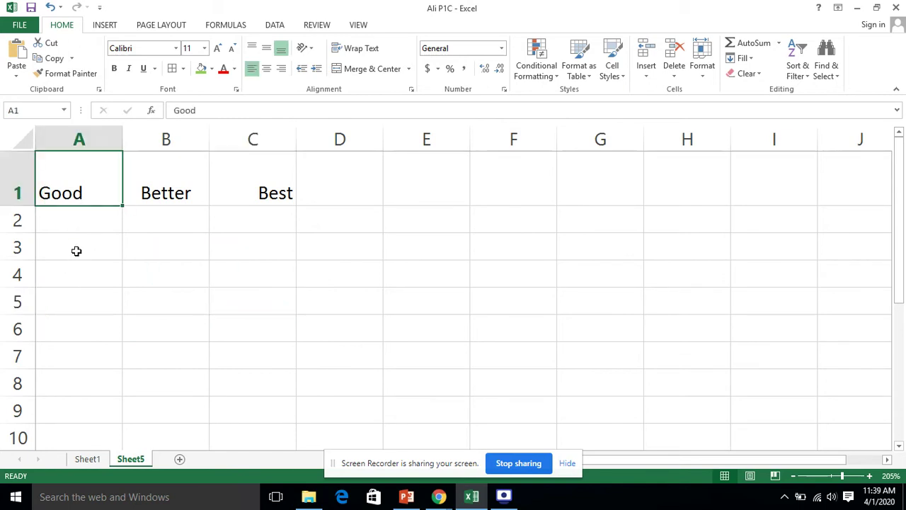
click(253, 48)
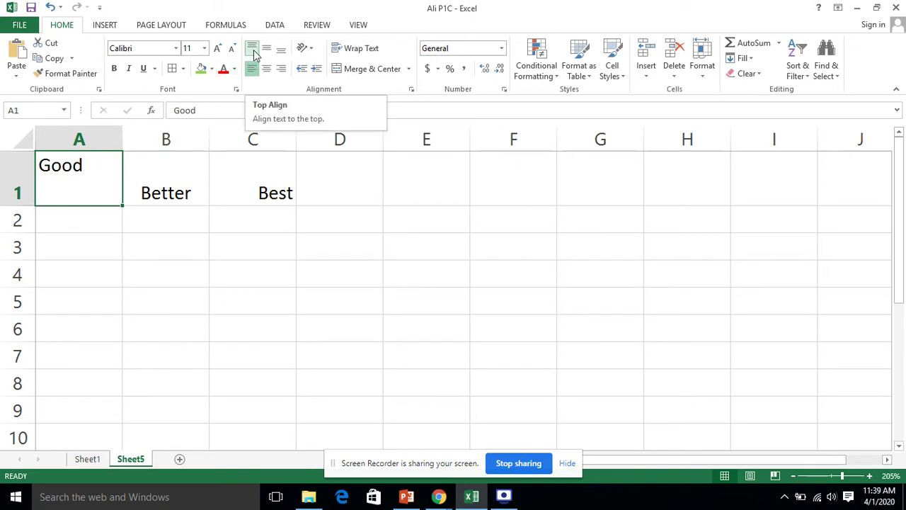
click(185, 194)
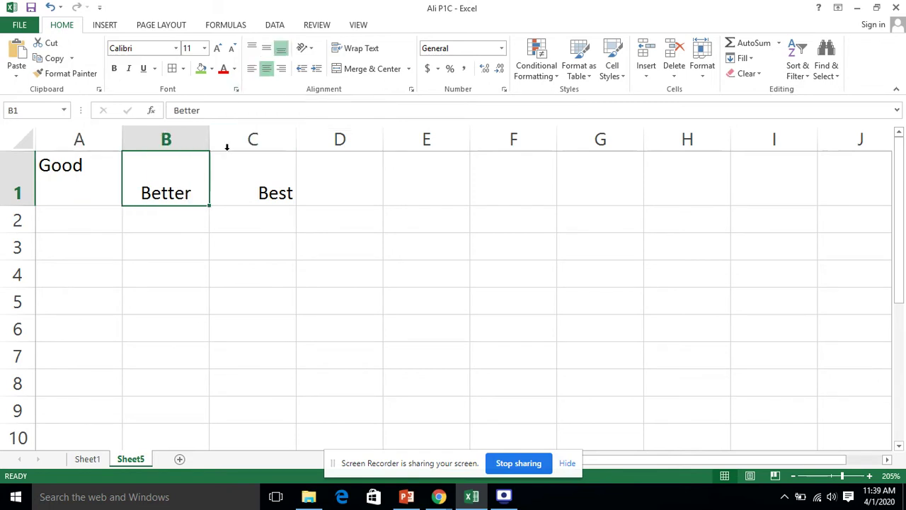
click(266, 53)
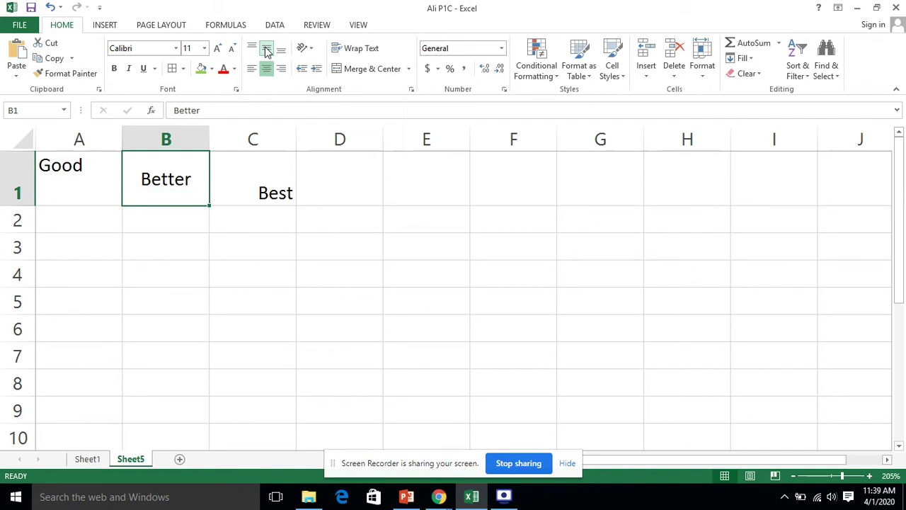
- Try top alignment on the word Best in cell C1, and set it back to bottom alignment
click(267, 191)
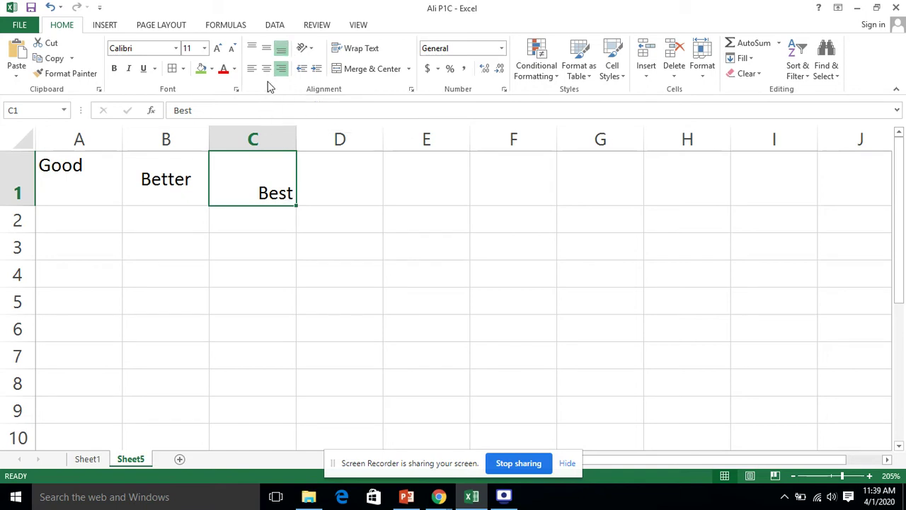
click(252, 48)
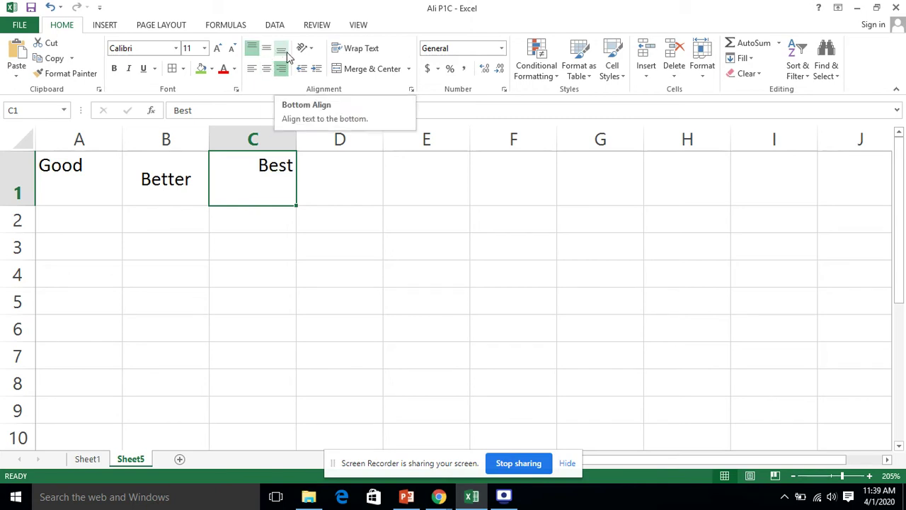
click(282, 49)
click(281, 270)
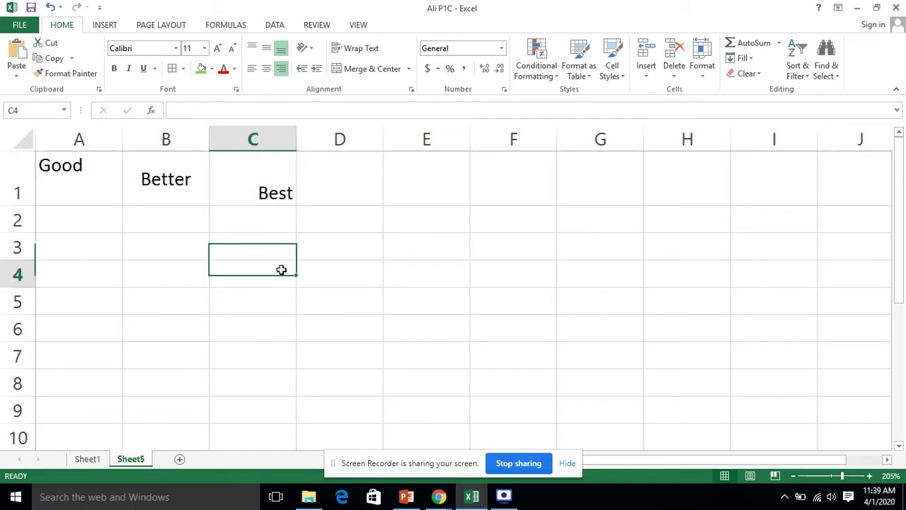
- Enter P1C, P1B and P1A in cells A4, B4 and C4, and make row 4 about twice as tall
click(77, 282)
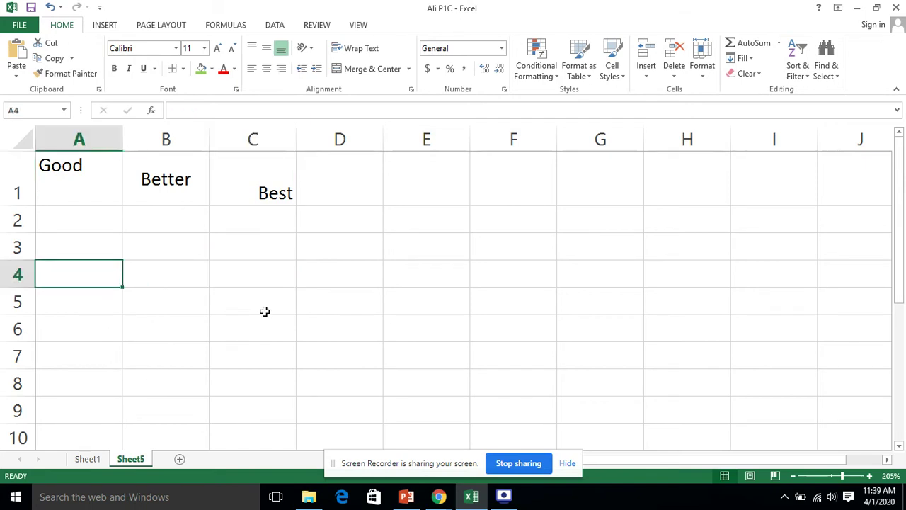
text(P1C)
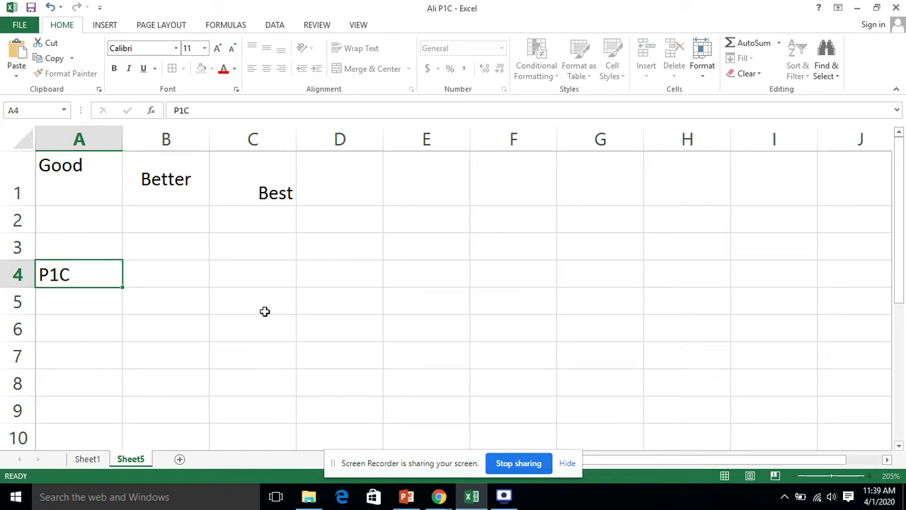
key(Tab)
text(P1B)
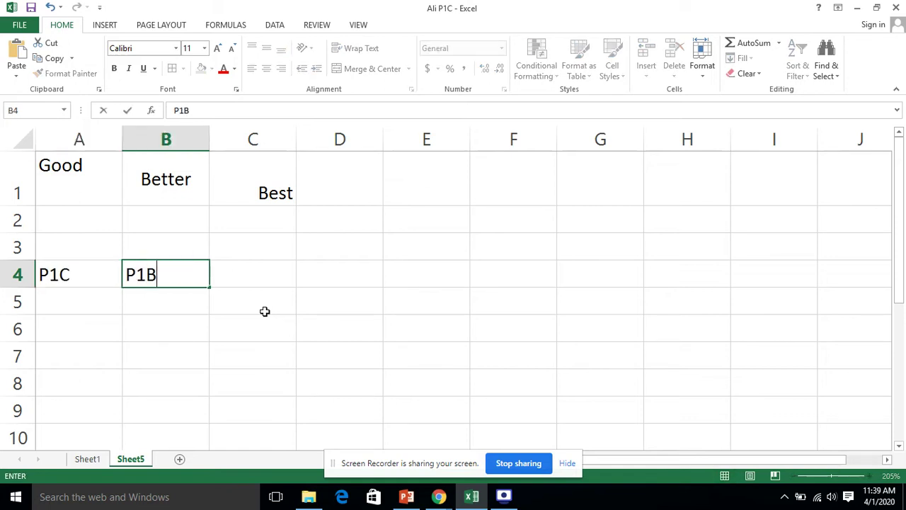
key(Tab)
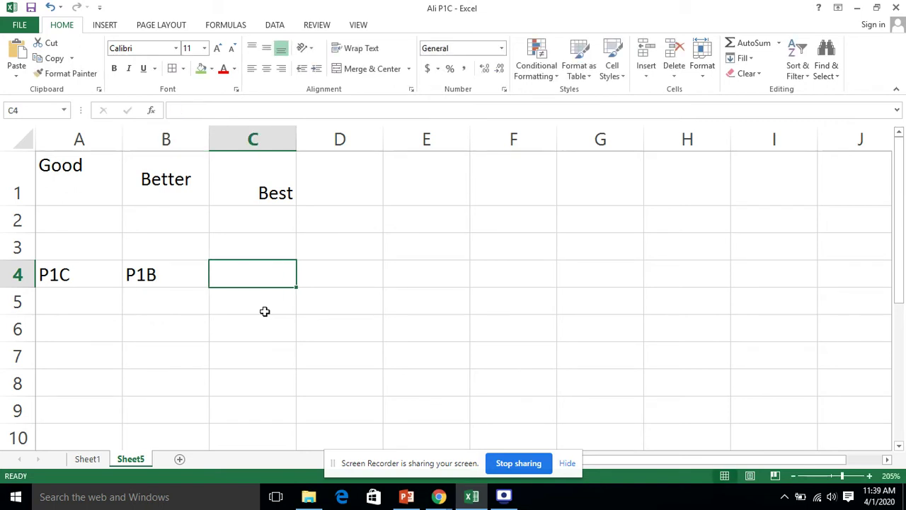
text(P)
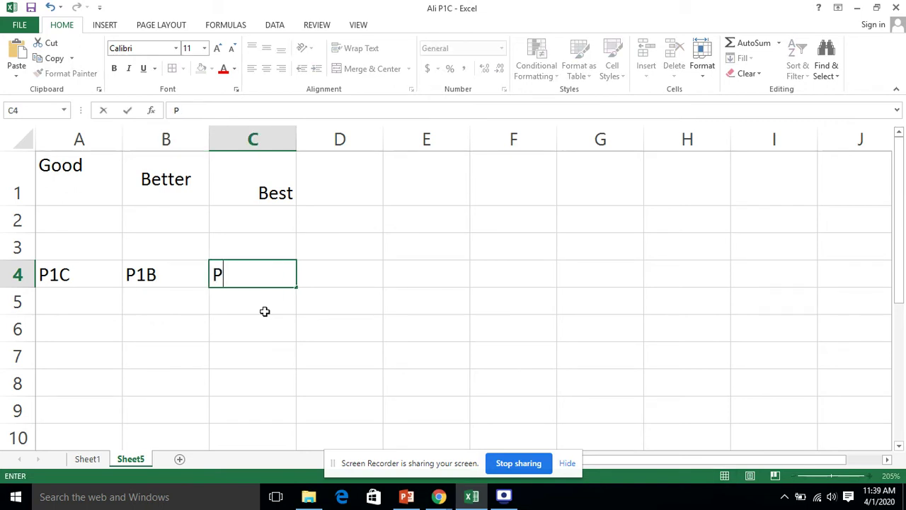
text(1A)
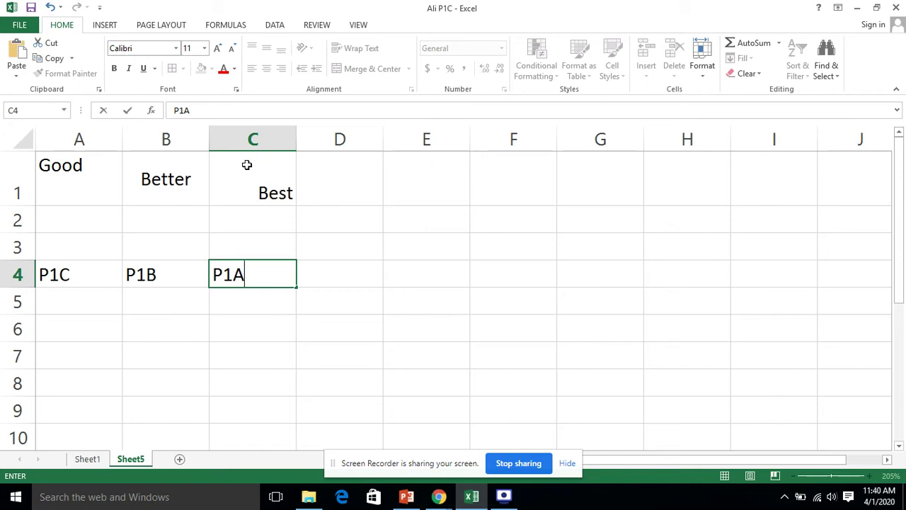
click(212, 367)
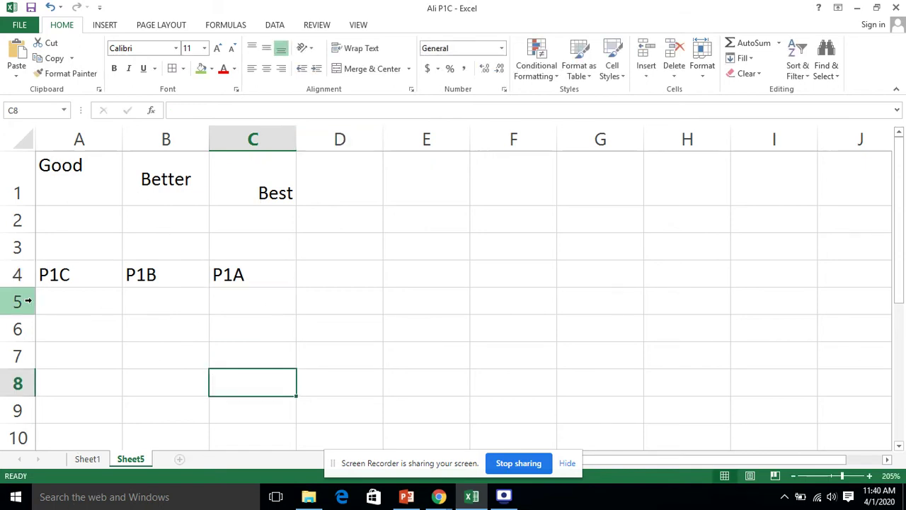
drag(29, 291, 24, 319)
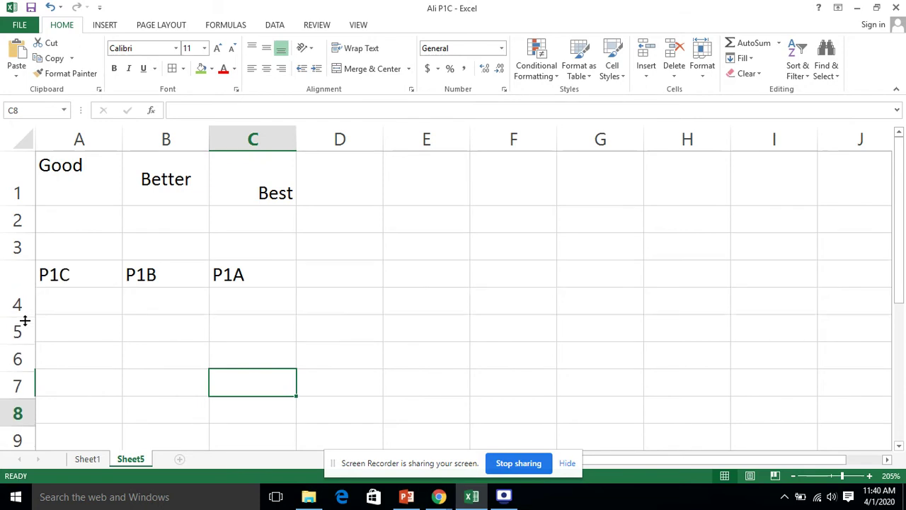
click(439, 313)
- Try top alignment on P1C in cell A4 and middle alignment on P1B in cell B4
click(76, 300)
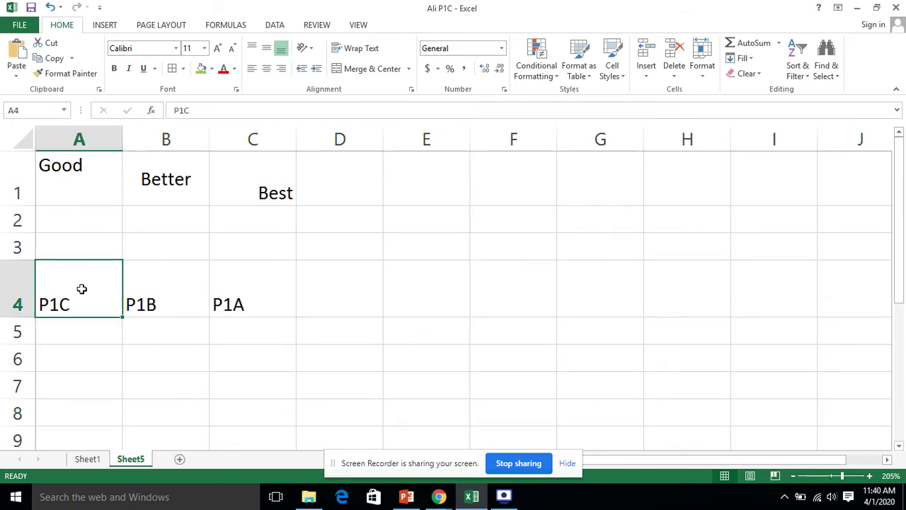
click(252, 49)
click(181, 290)
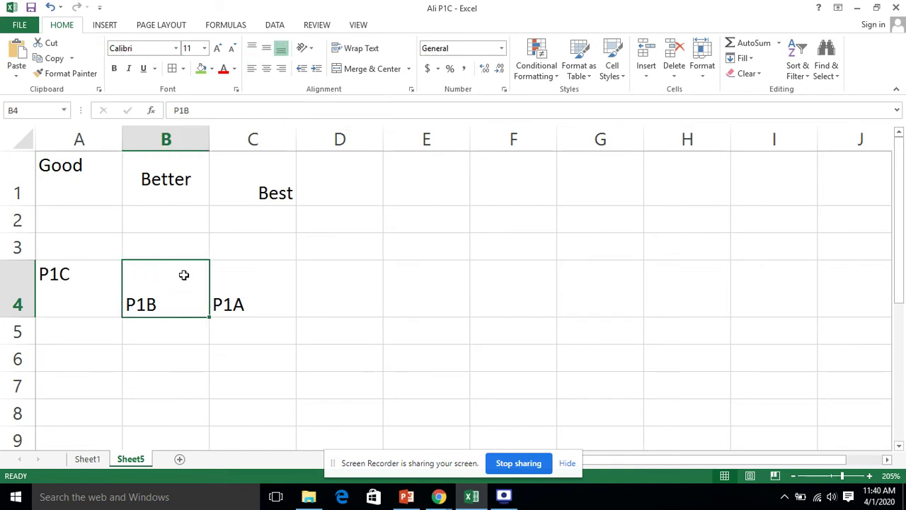
click(264, 51)
click(255, 291)
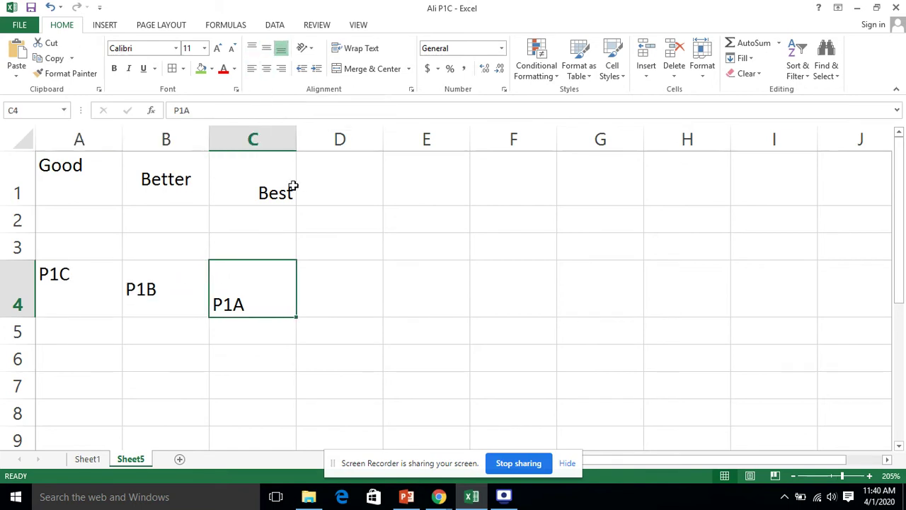
click(340, 293)
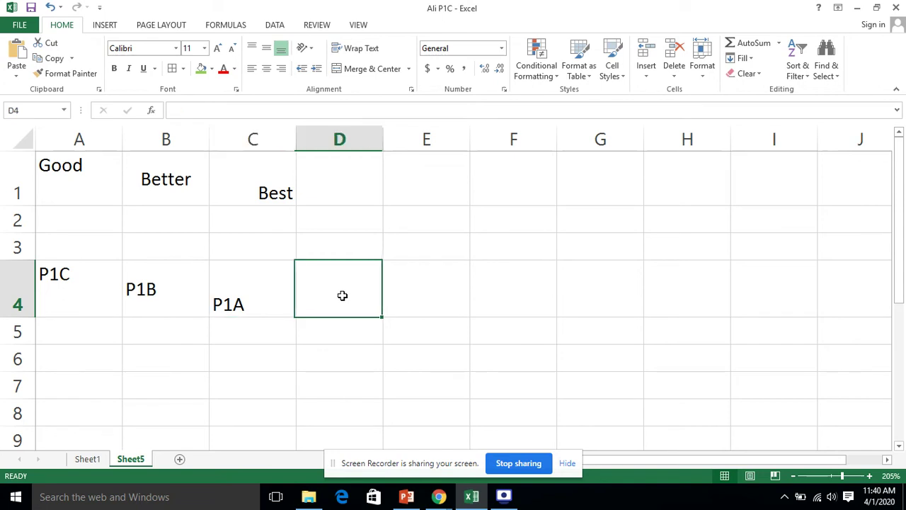
- Align P1C in cell A4 to the bottom, P1B in B4 to the top and P1A in C4 to the vertical middle
click(89, 272)
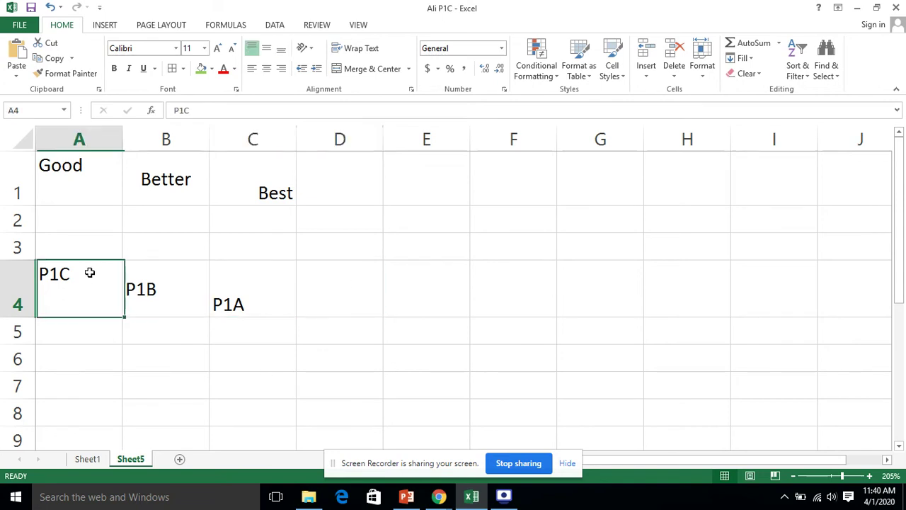
click(281, 48)
click(152, 287)
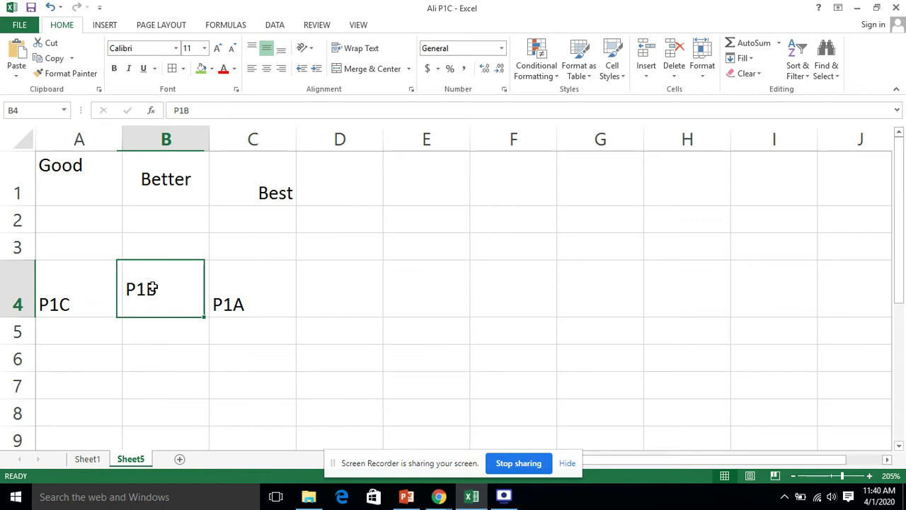
click(251, 49)
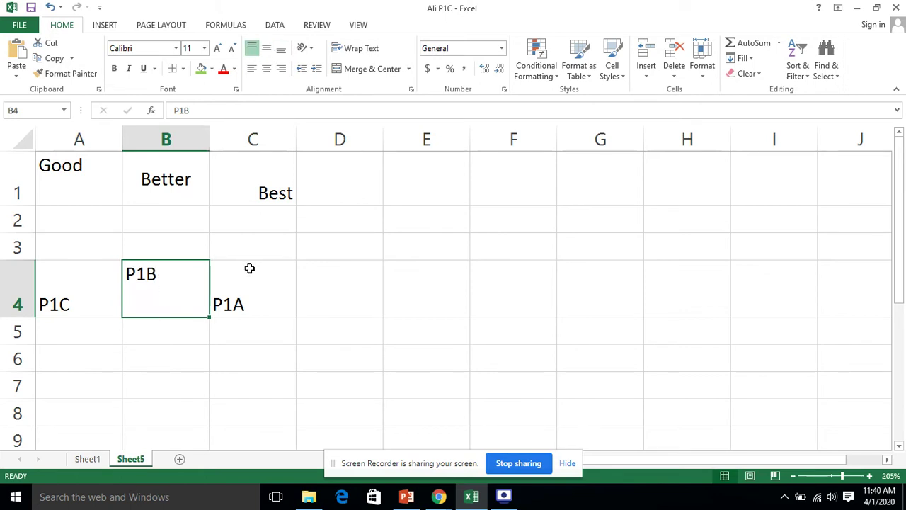
click(242, 293)
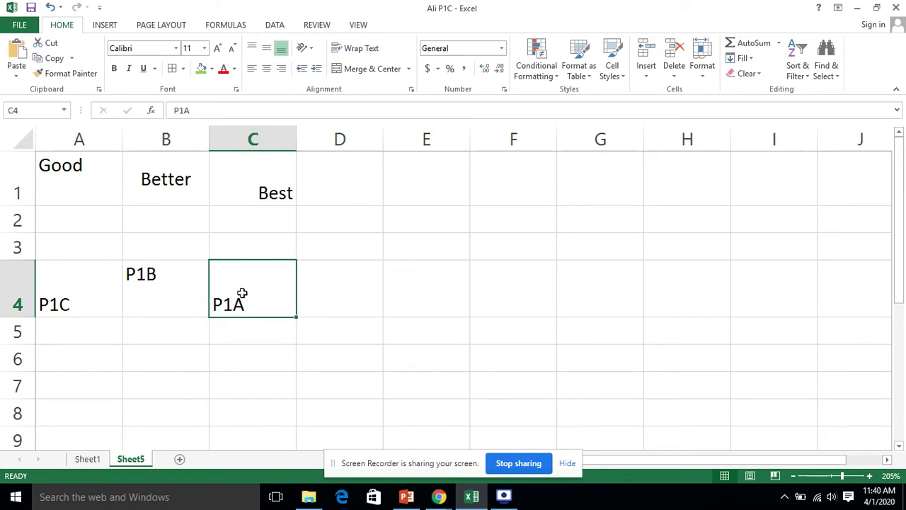
click(267, 49)
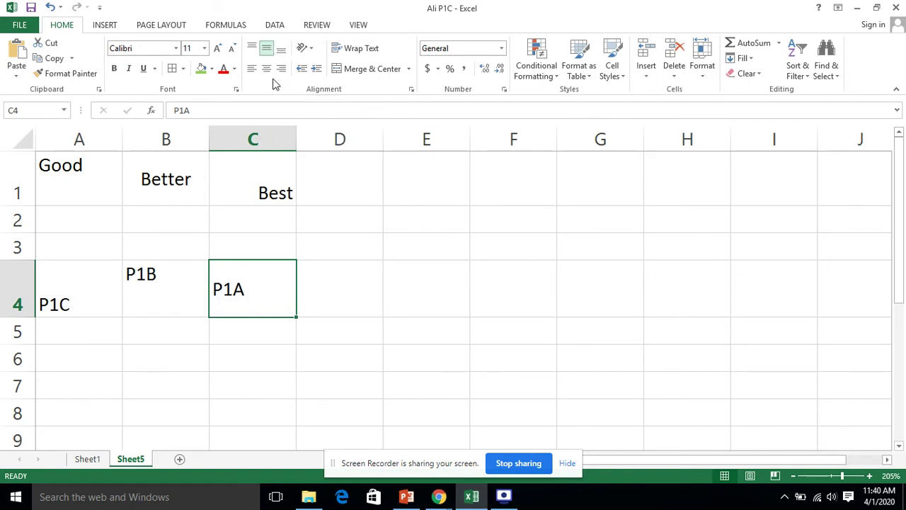
click(397, 326)
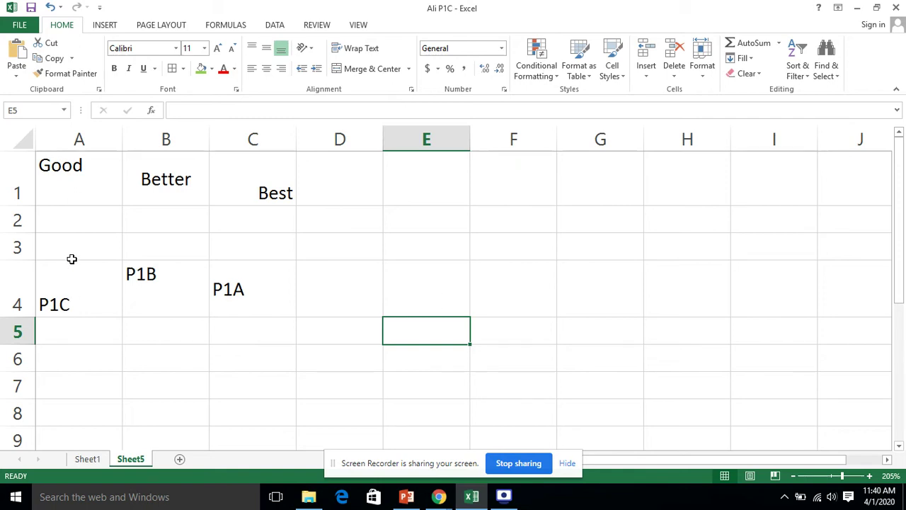
- Enter P1C in cell A11, in the empty area below the earlier examples
scroll(156, 266, down, 1)
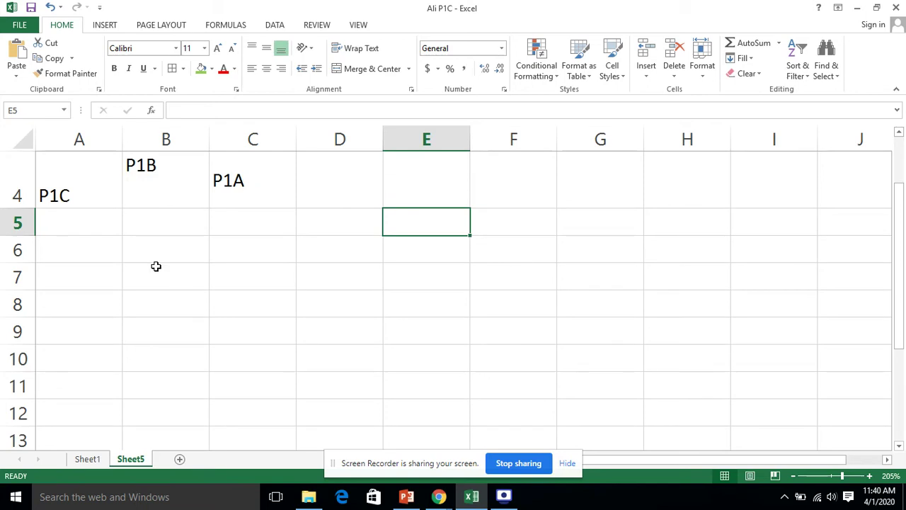
scroll(242, 351, down, 1)
scroll(242, 351, up, 2)
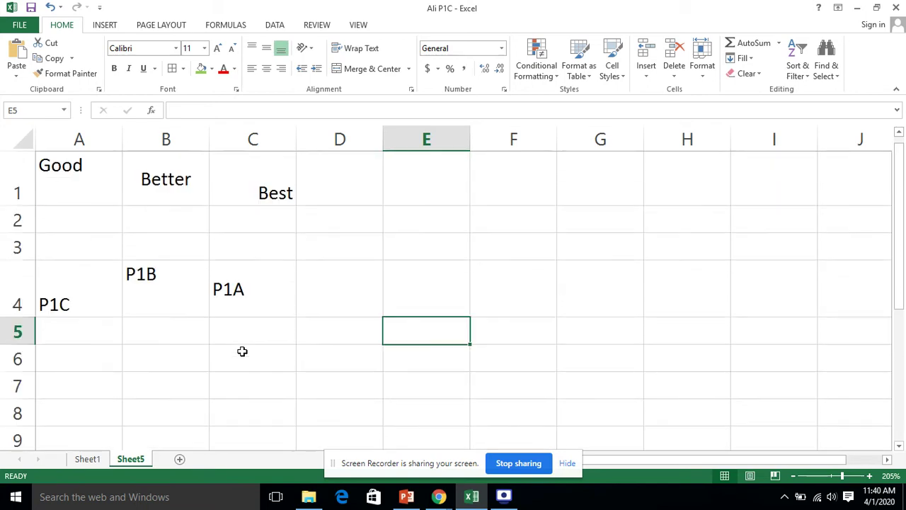
scroll(242, 351, down, 2)
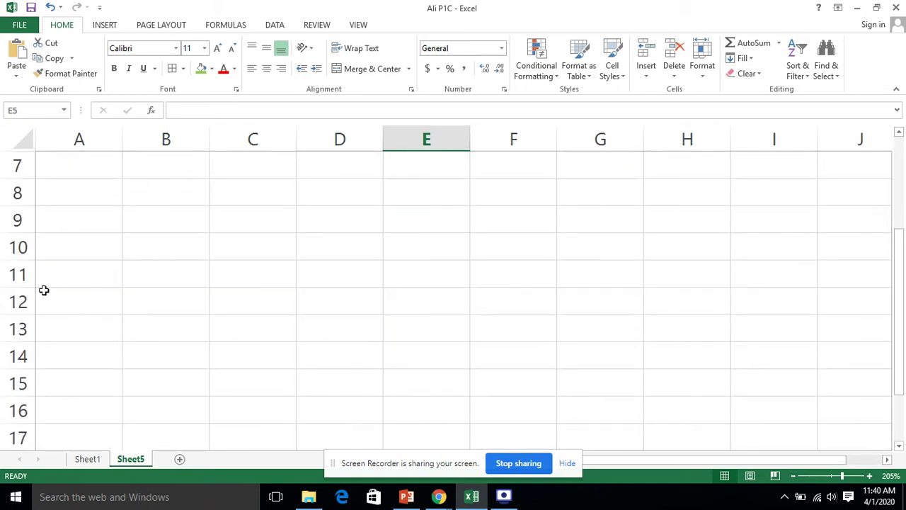
click(60, 273)
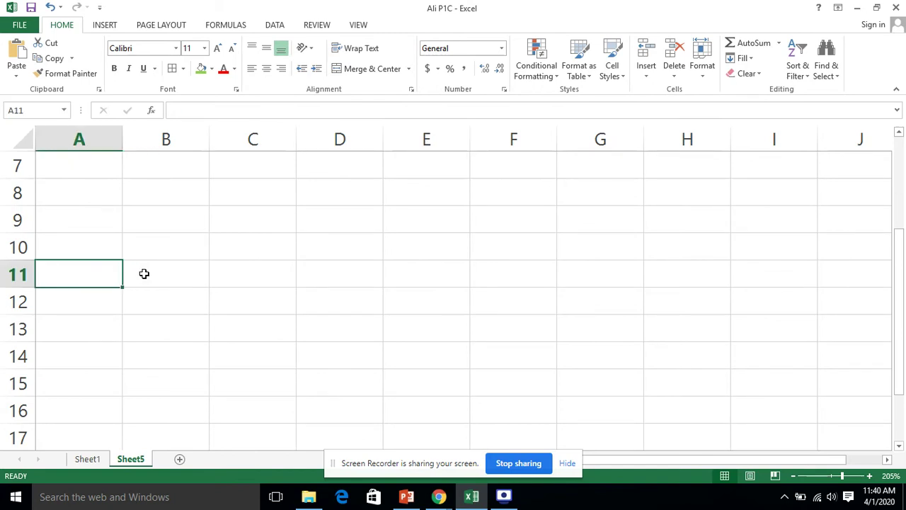
text(P1C)
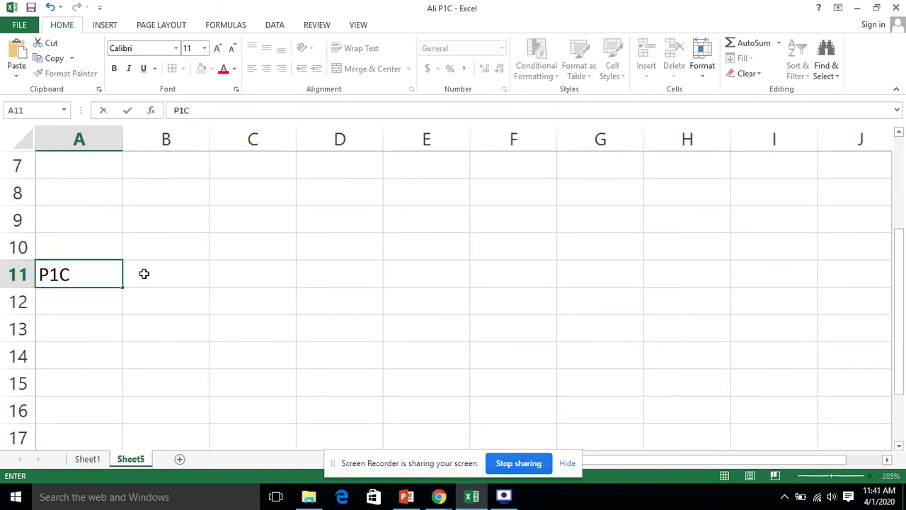
click(144, 273)
text(P)
key(BackSpace)
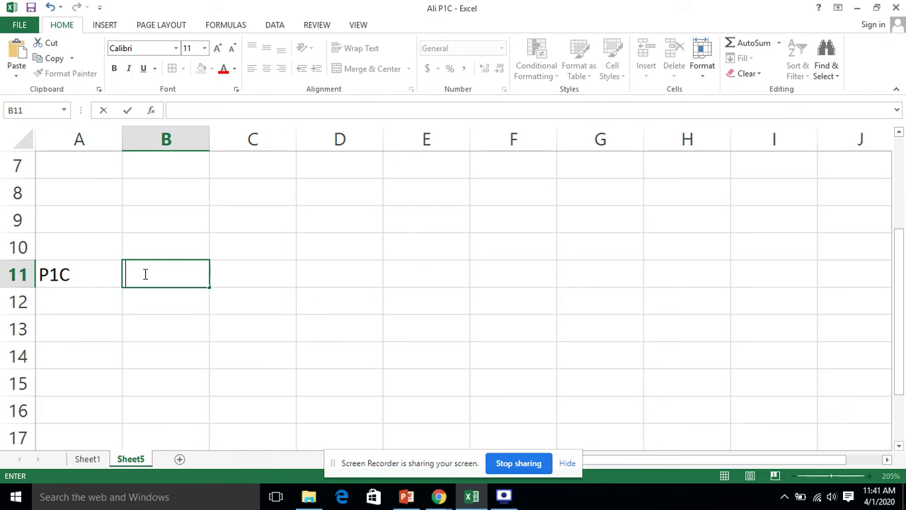
- Change the entry in cell A11 to P1A
click(93, 284)
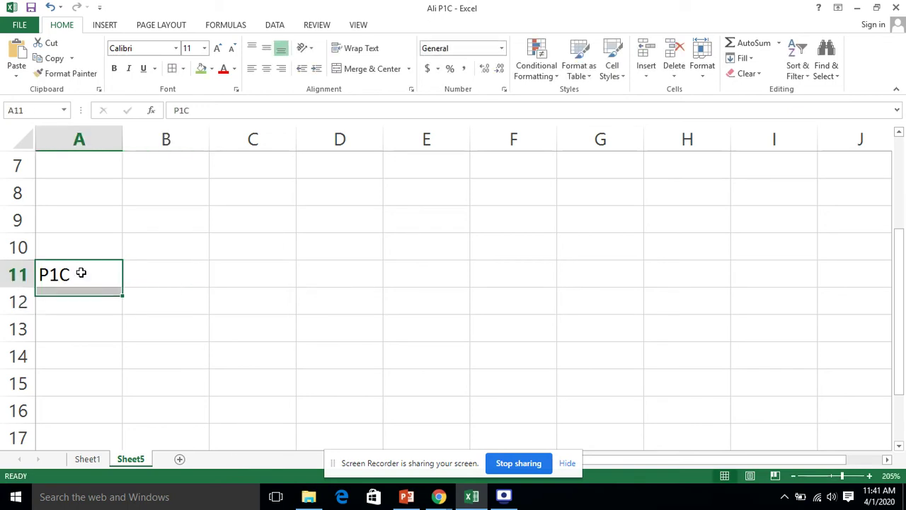
double_click(75, 273)
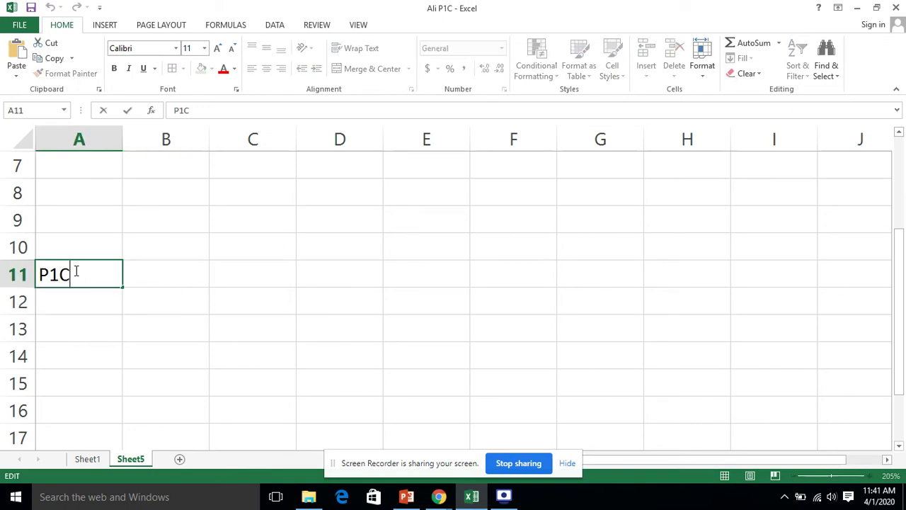
key(BackSpace)
text(AP)
key(BackSpace)
- Enter P1B in cell B11, P1C in cell C11 and VIC in cell D11
click(150, 274)
text(P1)
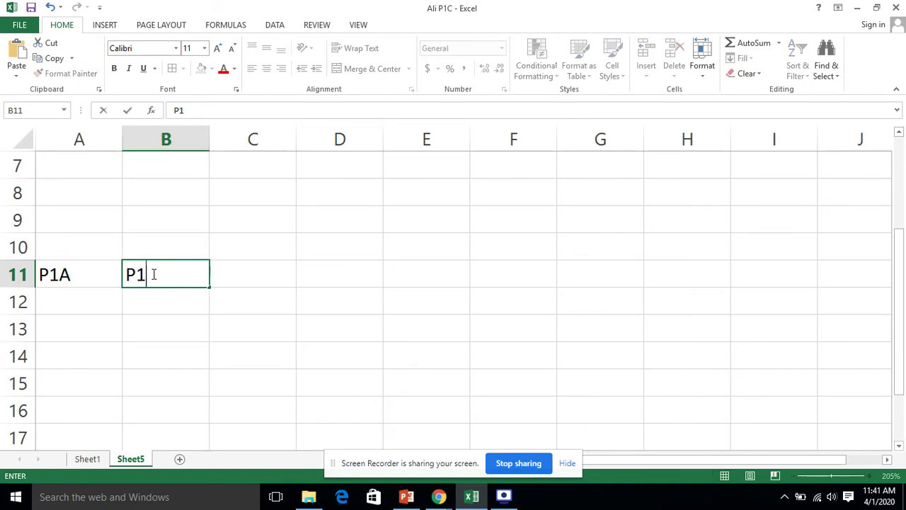
text(B)
key(Tab)
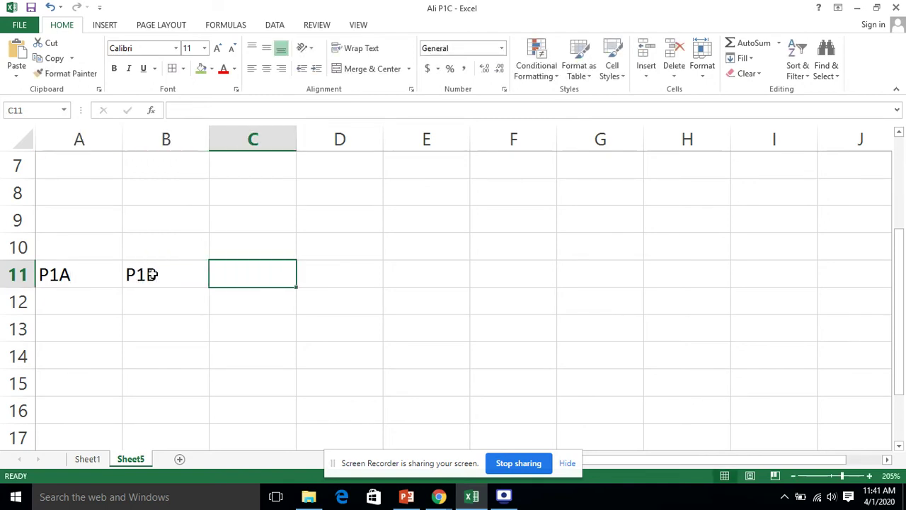
text(P1C)
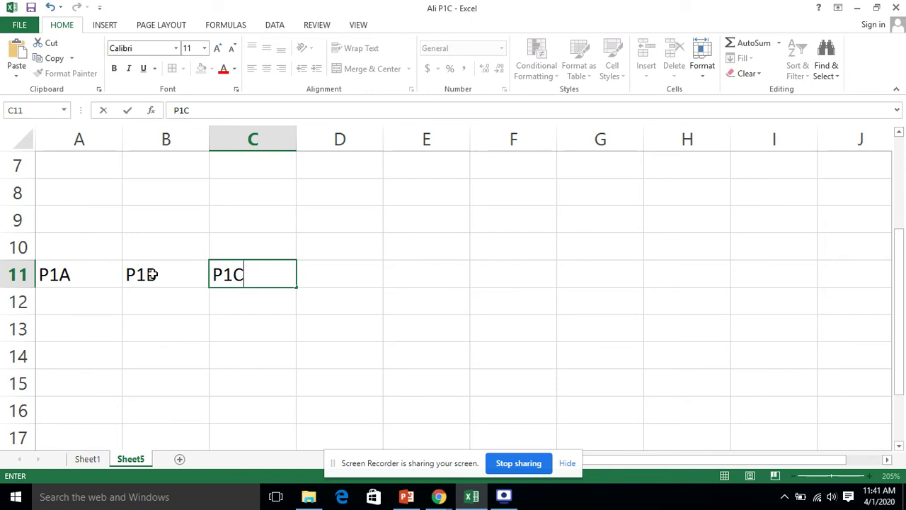
click(378, 265)
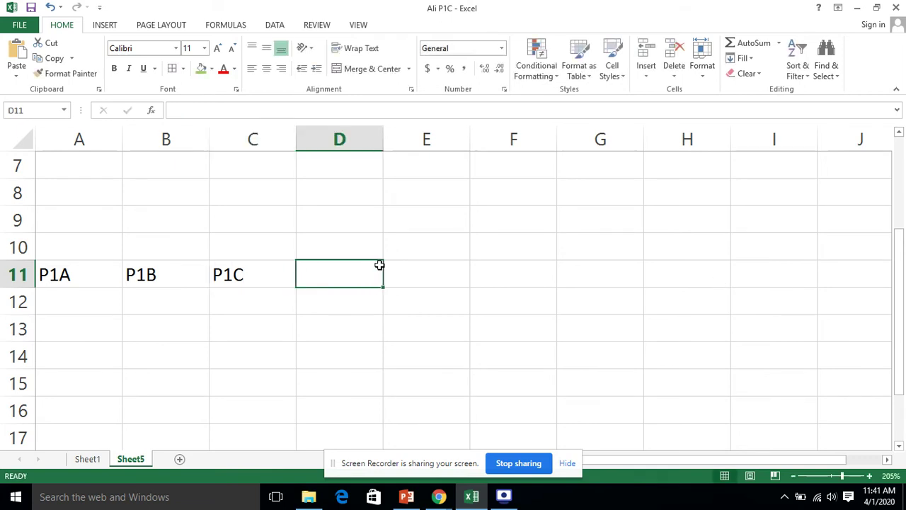
text(VIC)
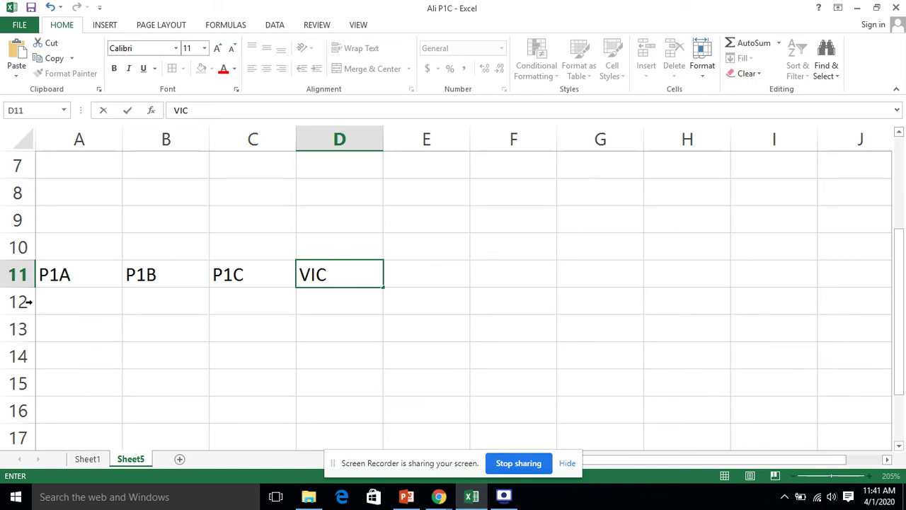
- Make row 11 about twice as tall and select cell A11
click(23, 277)
drag(28, 287, 31, 316)
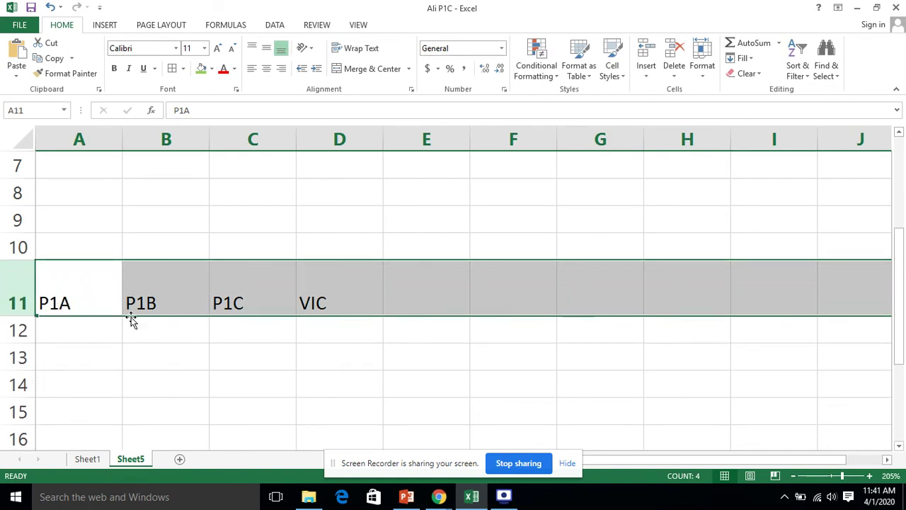
click(449, 349)
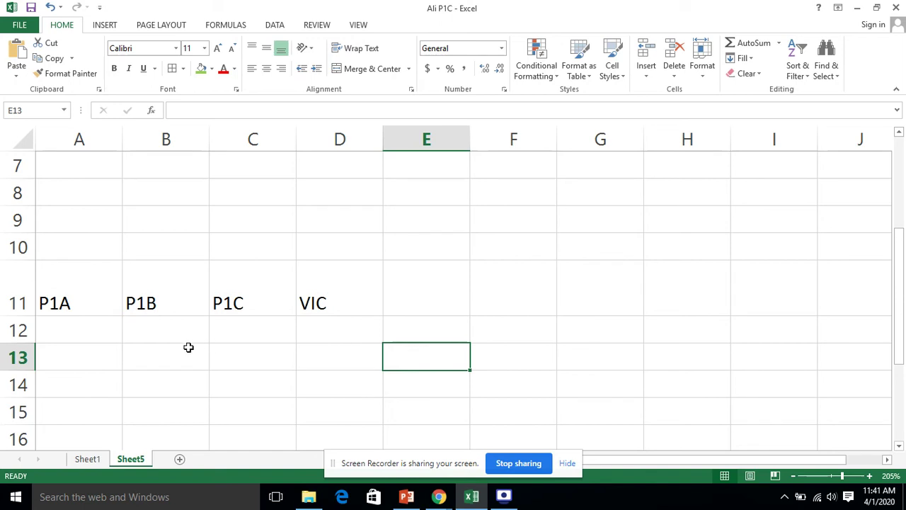
click(515, 296)
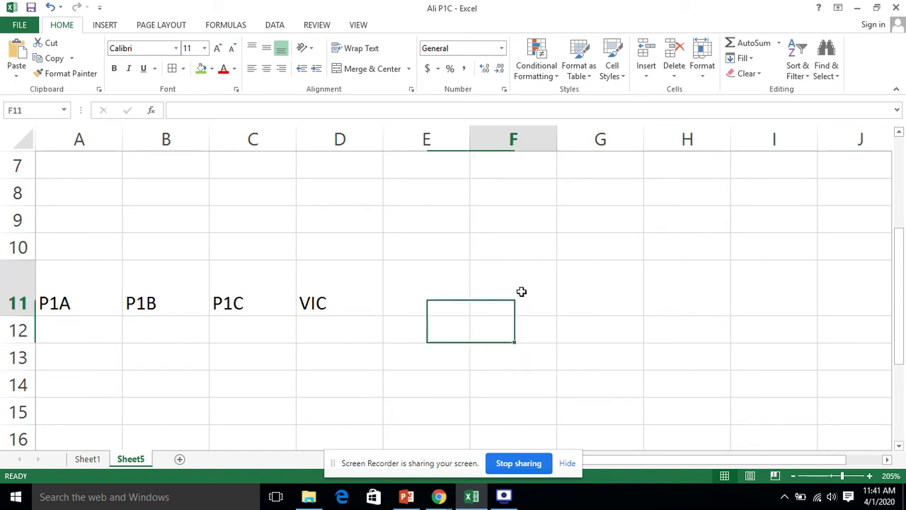
click(62, 297)
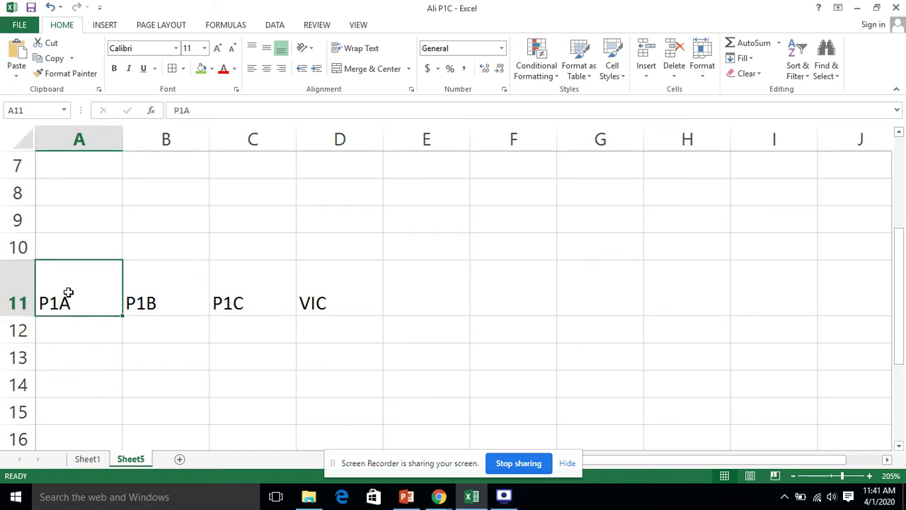
- Rotate the text in cell A11 to an orientation of 90 degrees
click(710, 75)
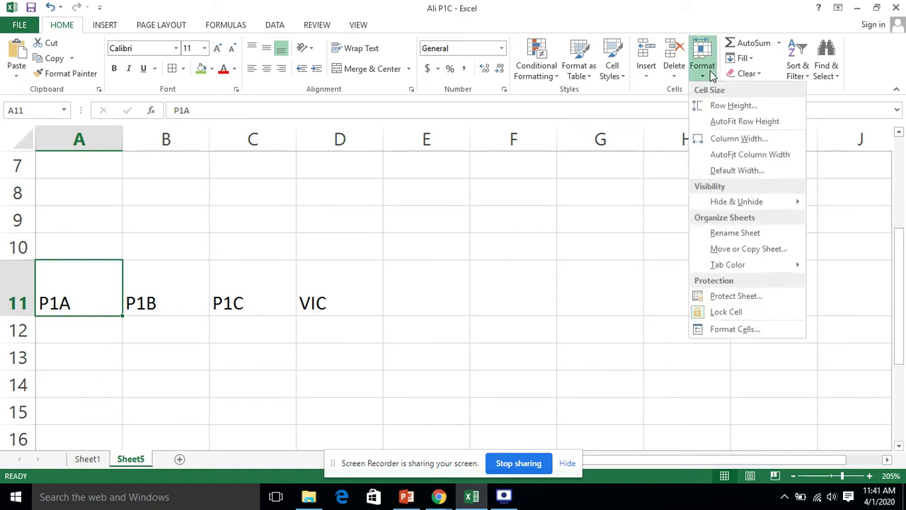
click(753, 331)
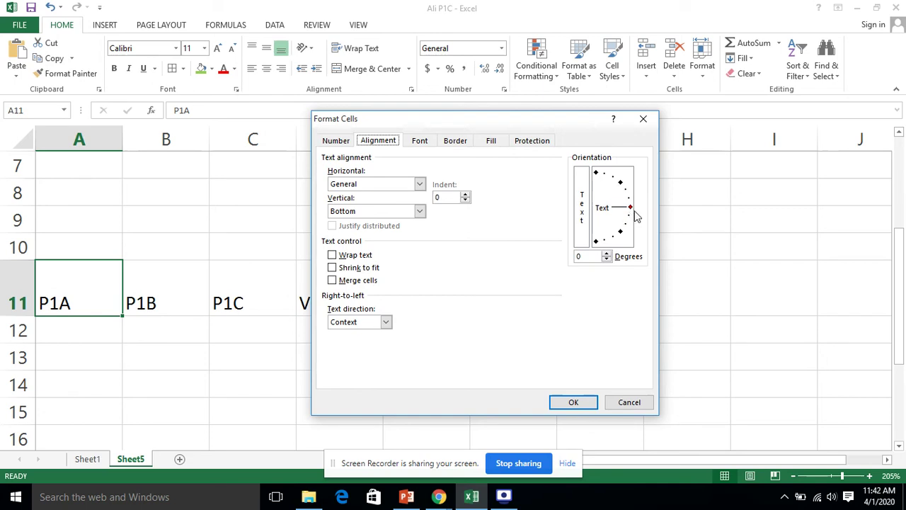
drag(630, 208, 597, 180)
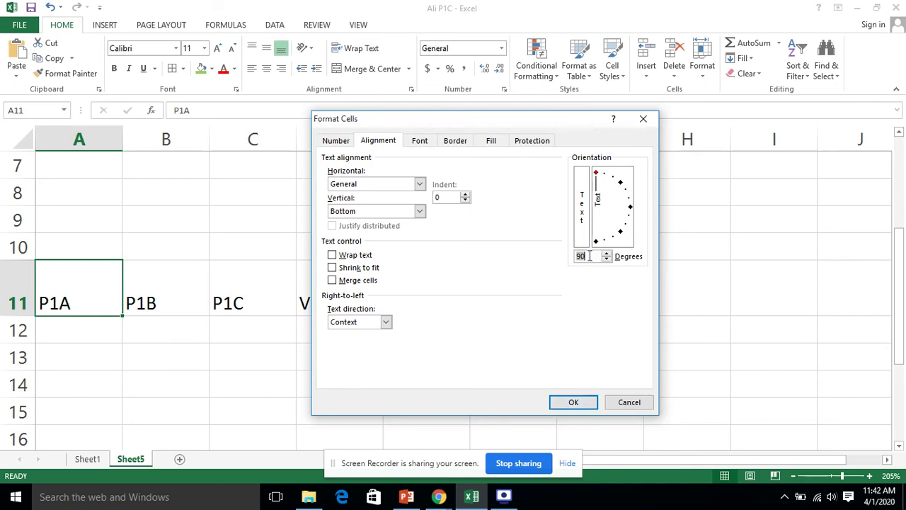
click(572, 400)
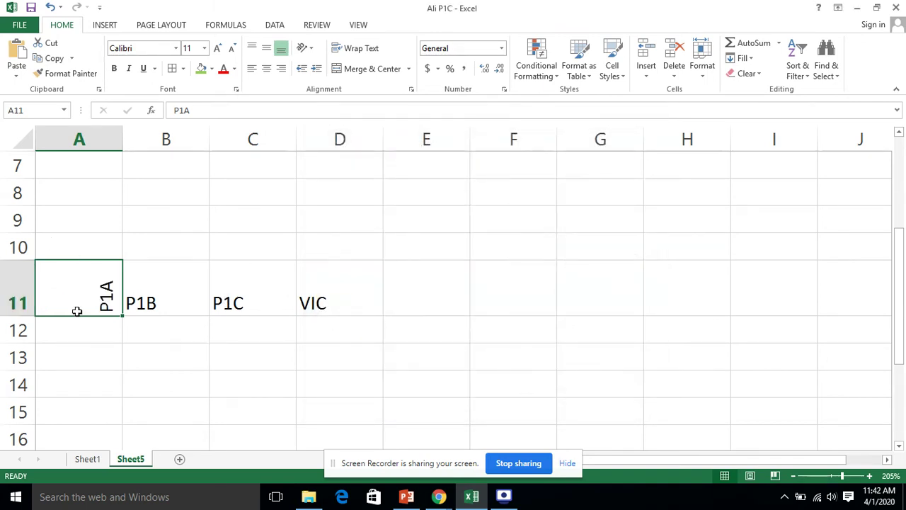
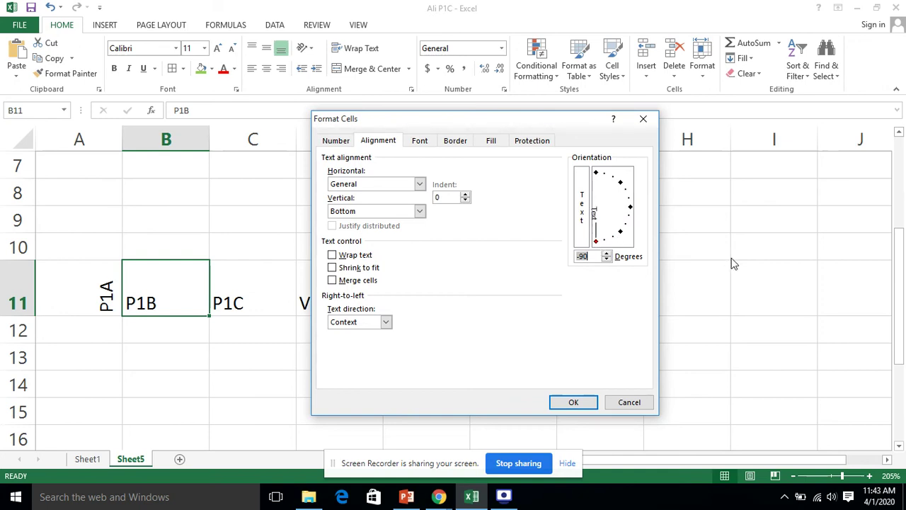
- Set the text orientation of cell B11 to -90 degrees
click(591, 257)
click(575, 402)
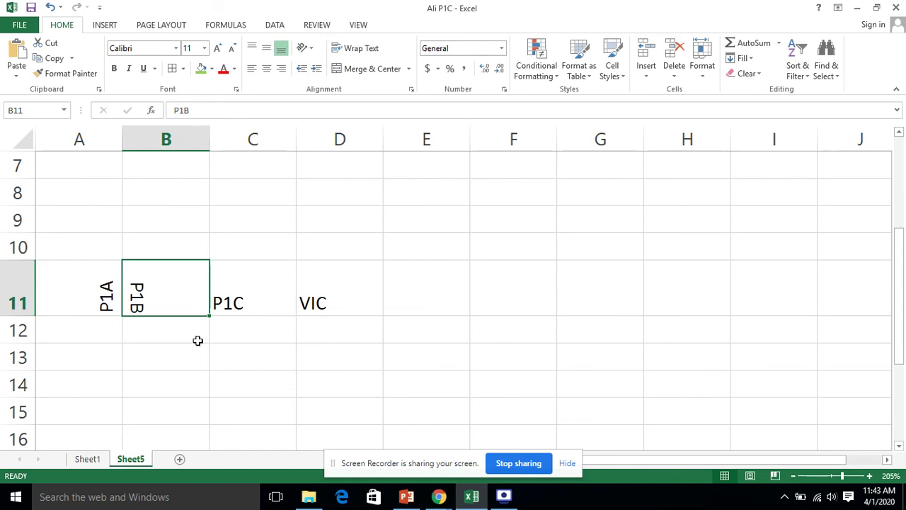
click(531, 322)
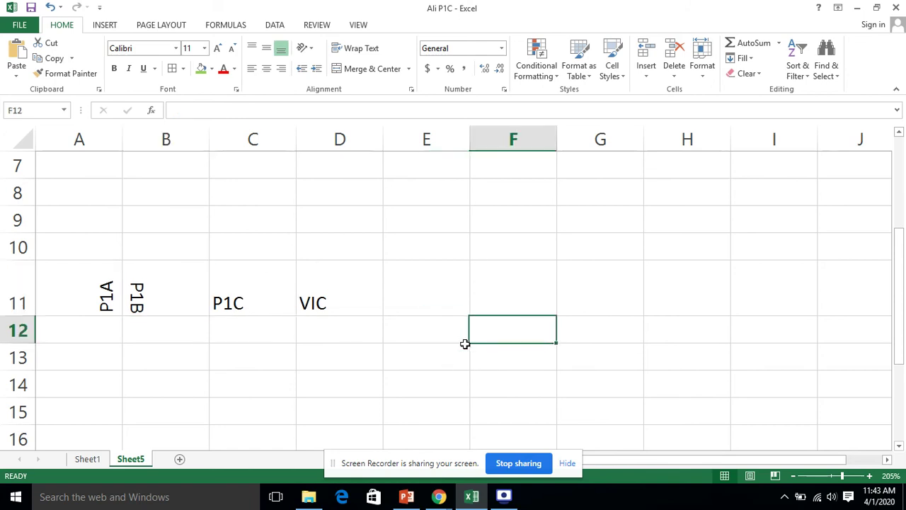
- Tilt the P1C label in cell C11 upward with a 45-degree text orientation
click(269, 293)
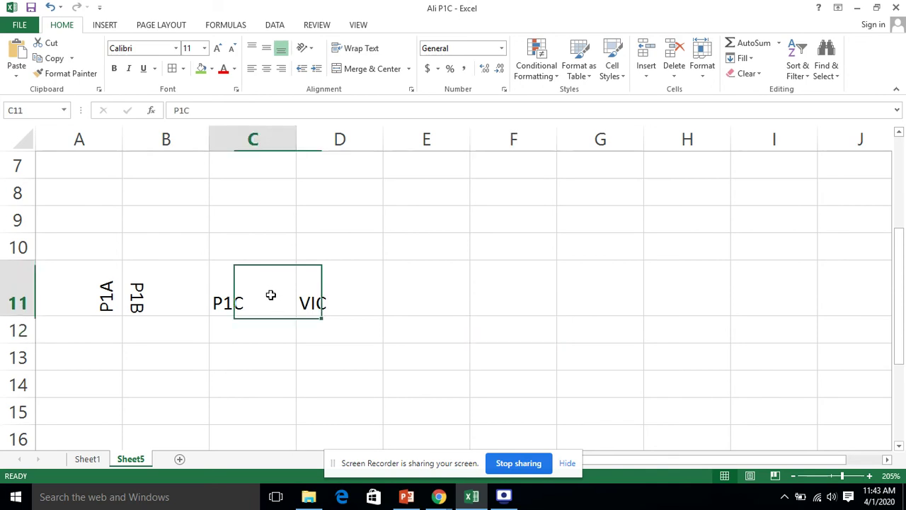
click(704, 77)
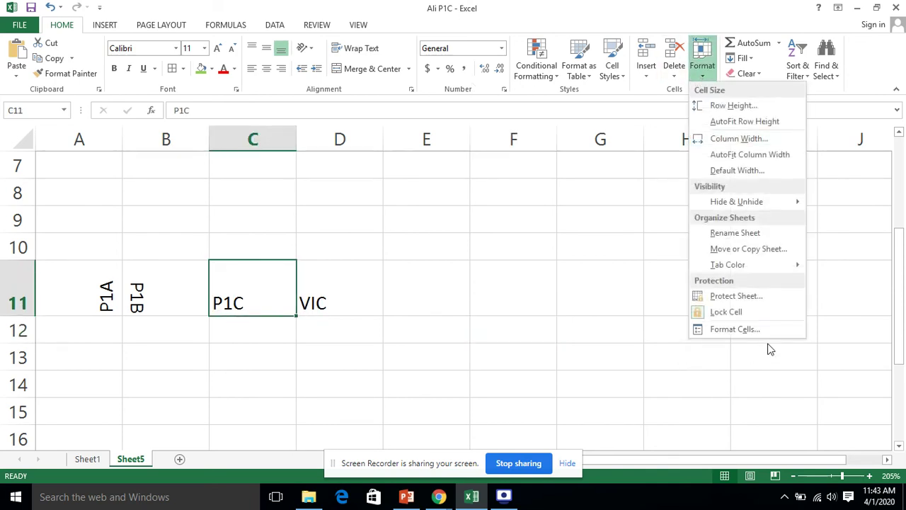
click(769, 333)
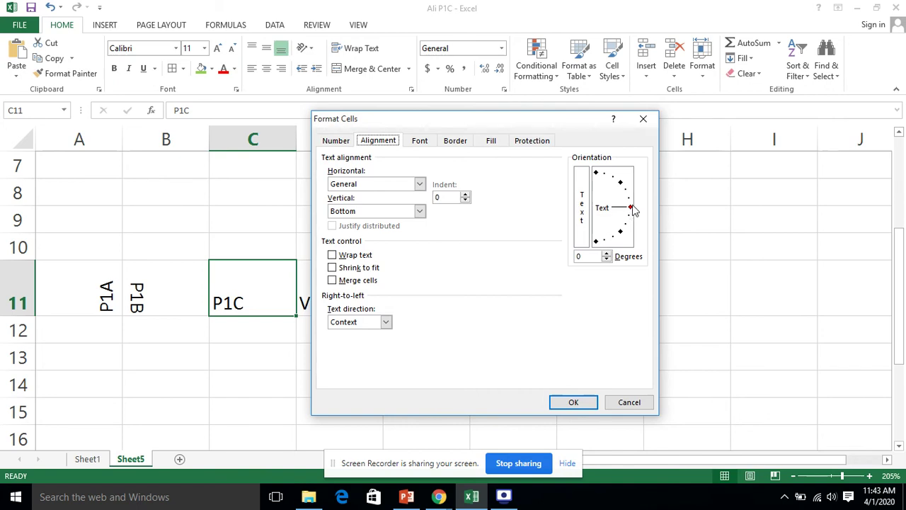
drag(631, 208, 619, 186)
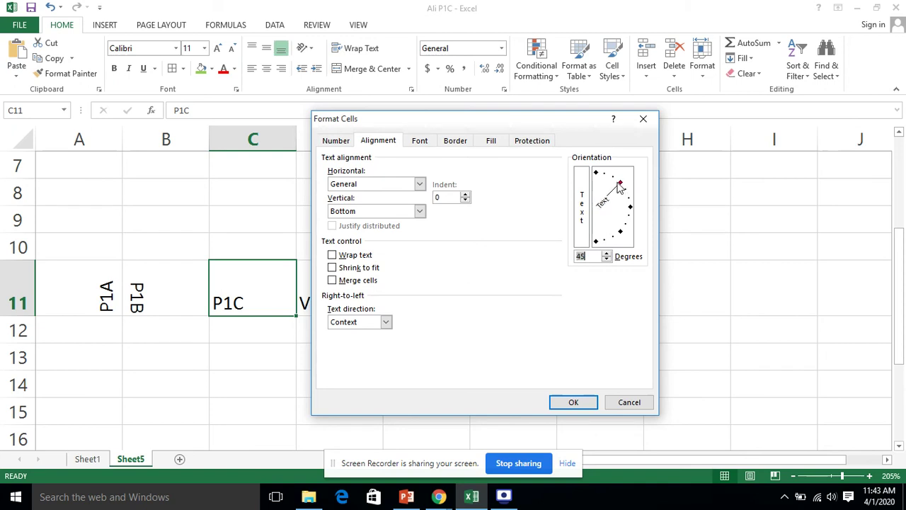
click(573, 402)
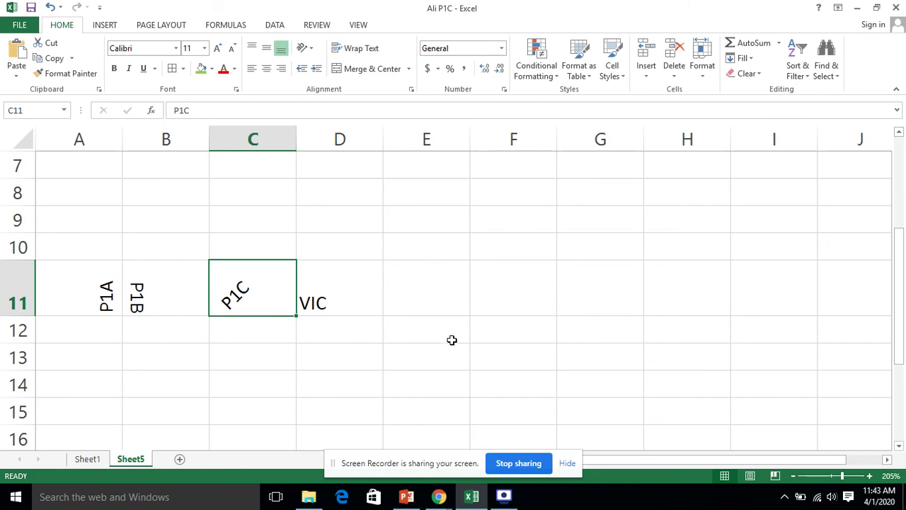
click(629, 287)
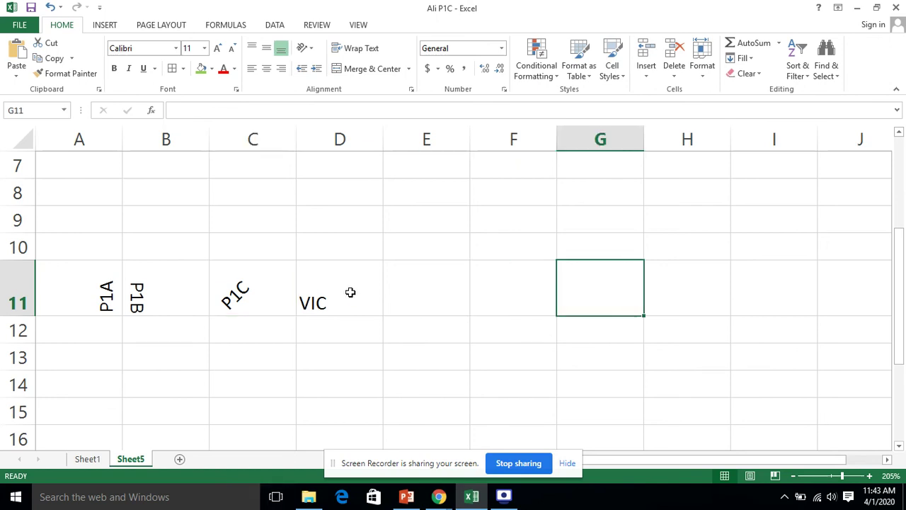
- Tilt the VIC label in cell D11 downward with a -45-degree text orientation
click(353, 292)
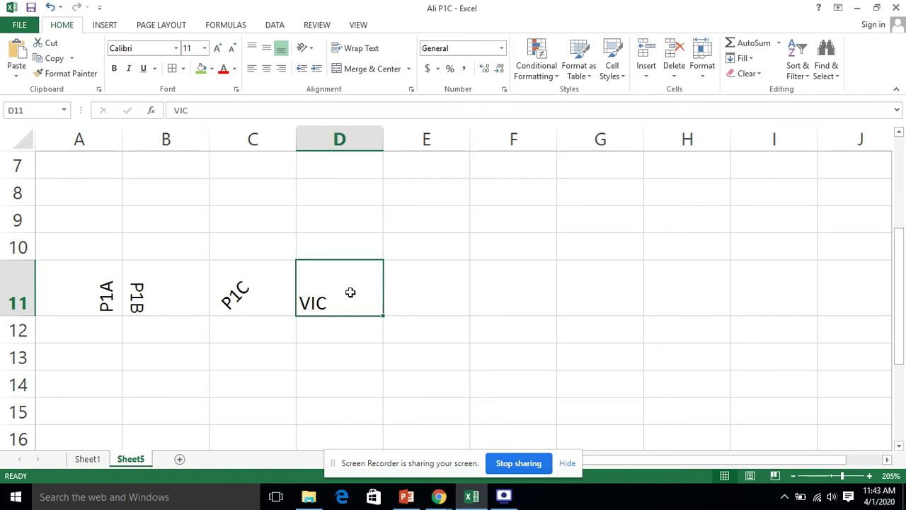
click(702, 60)
click(733, 329)
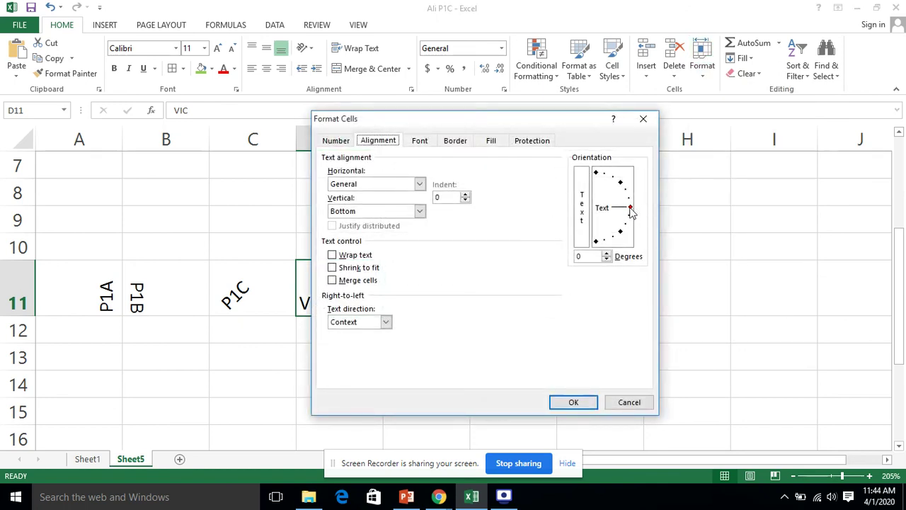
drag(631, 208, 622, 241)
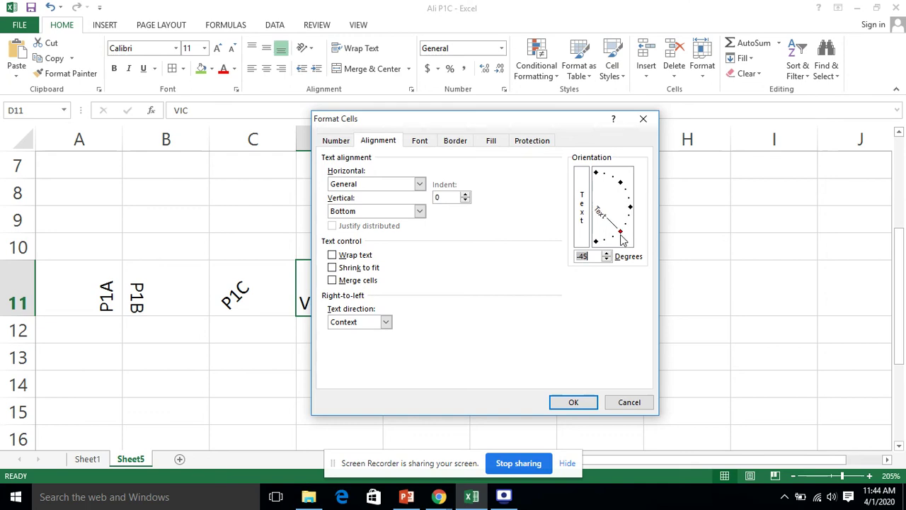
click(579, 402)
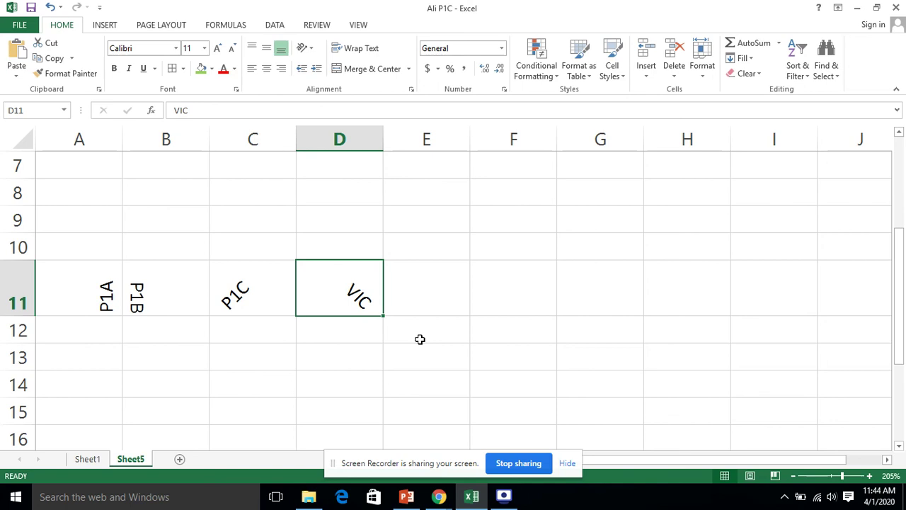
- Review the rotated labels in row 11 and compare them with the aligned words in the upper rows of the sheet
click(240, 304)
click(329, 303)
click(254, 301)
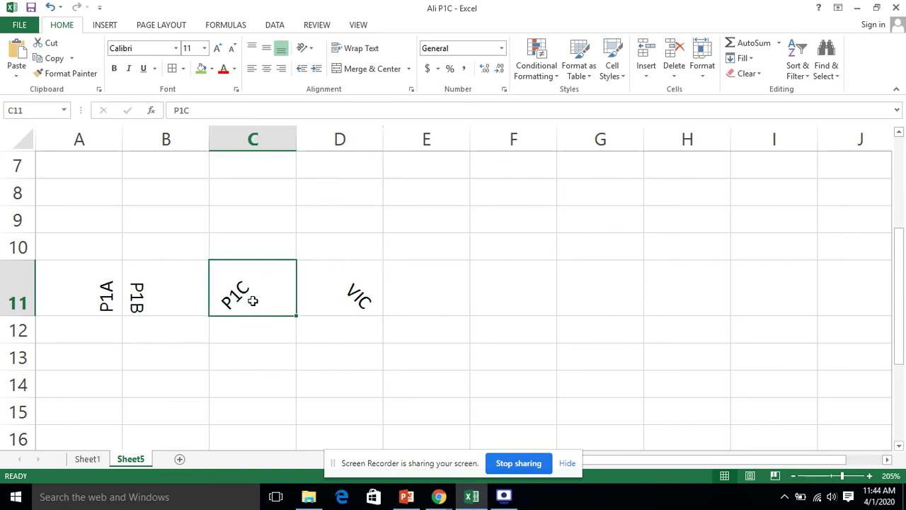
click(419, 302)
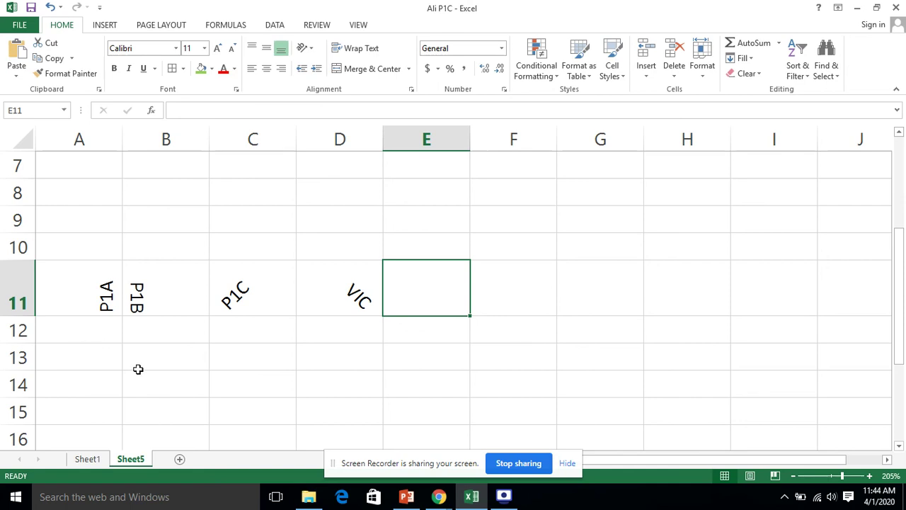
scroll(138, 369, up, 2)
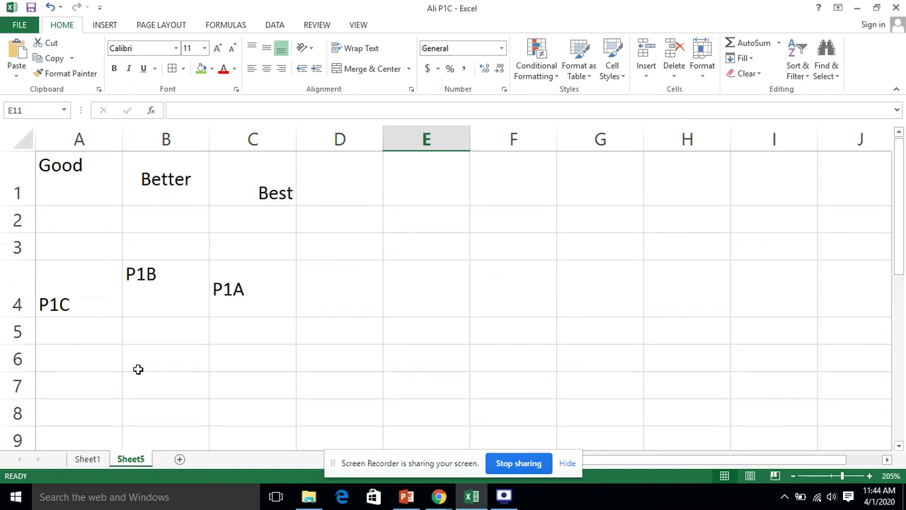
click(84, 187)
click(157, 179)
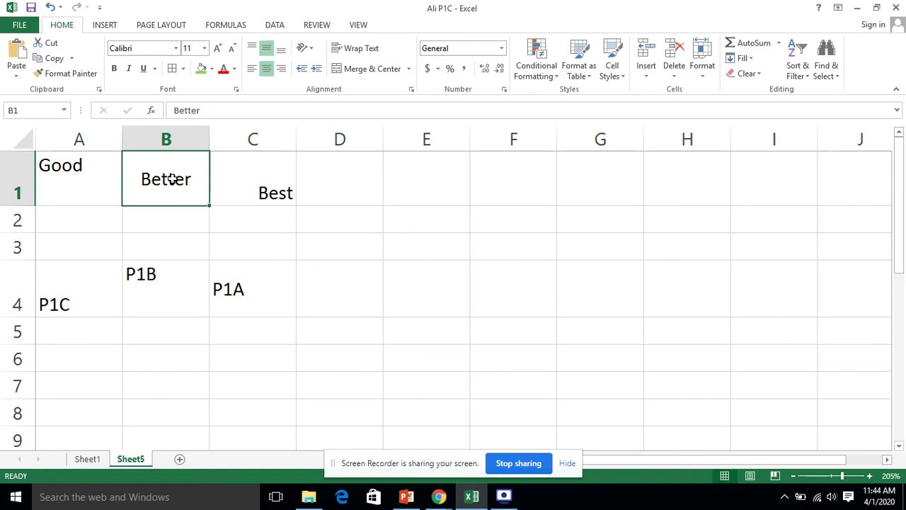
scroll(247, 224, down, 3)
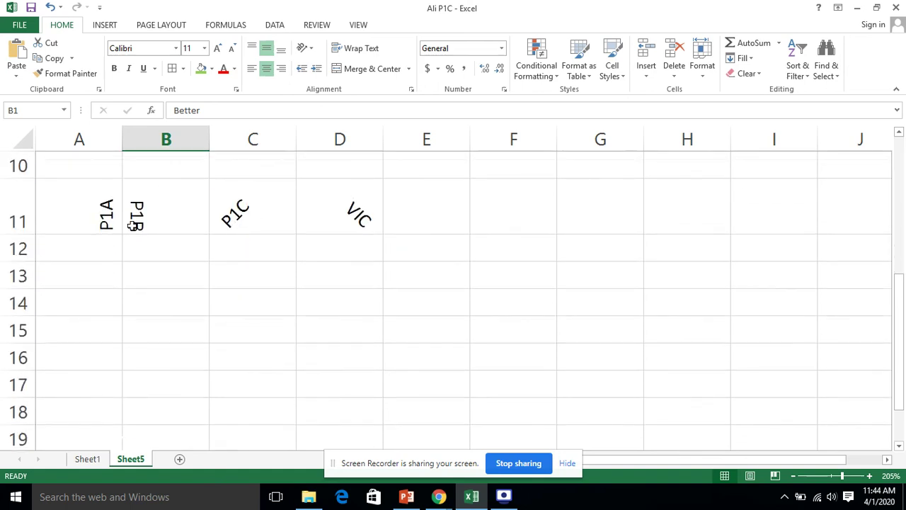
click(72, 220)
click(282, 209)
click(321, 210)
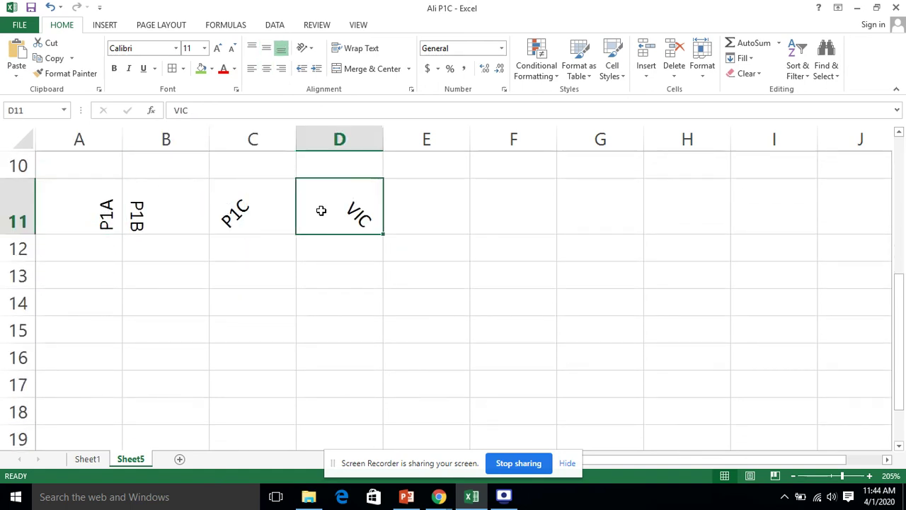
click(172, 212)
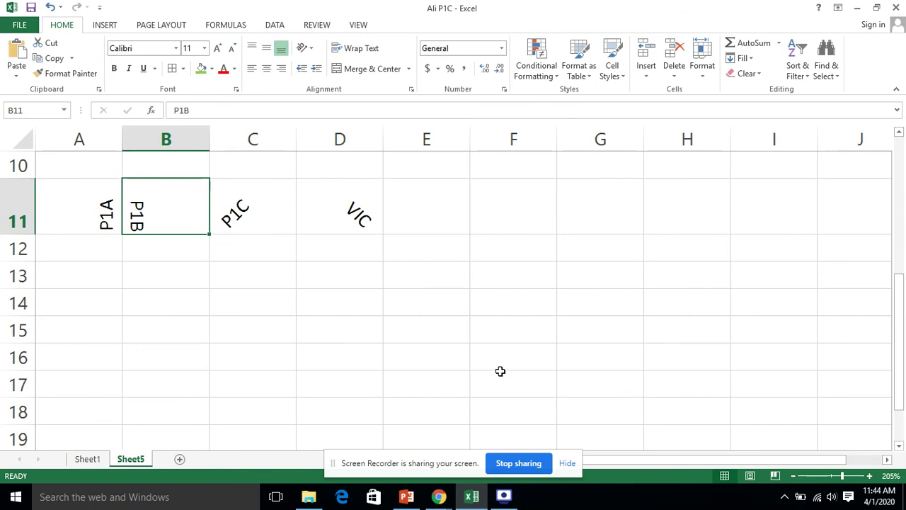